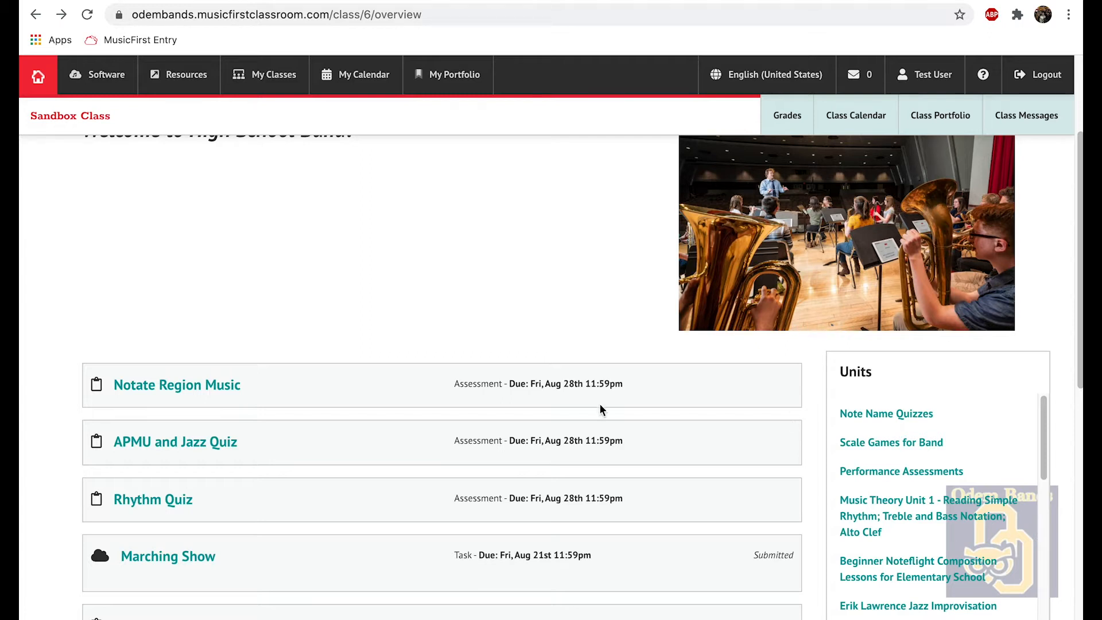
# Continue the Notate Region Music assessment and open Noteflight from it
pyautogui.click(228, 391)
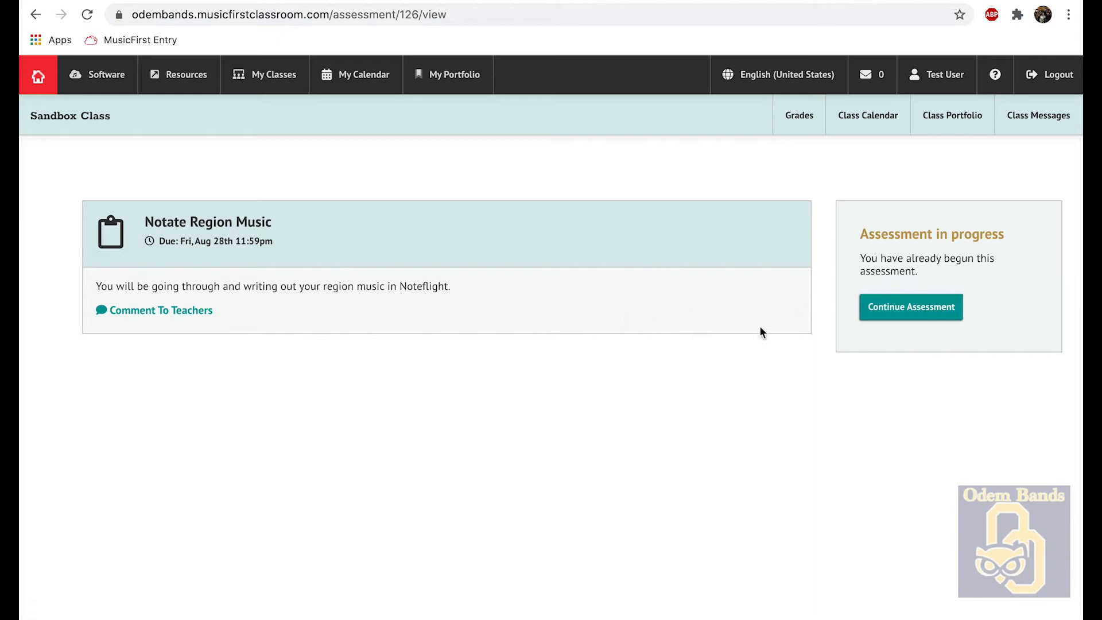
pyautogui.click(909, 310)
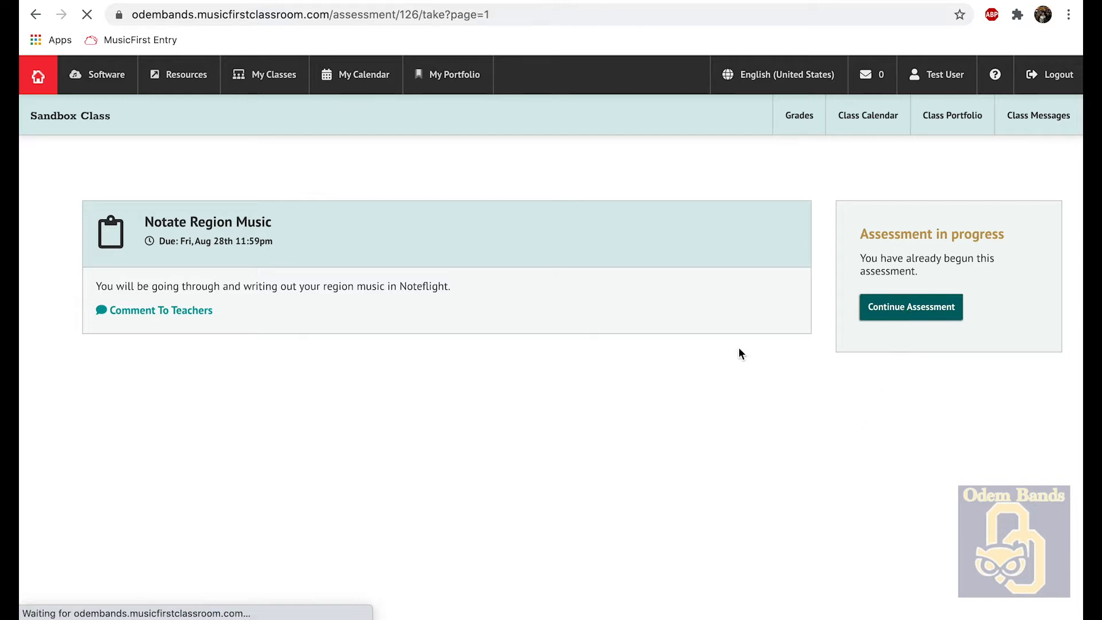
pyautogui.click(384, 309)
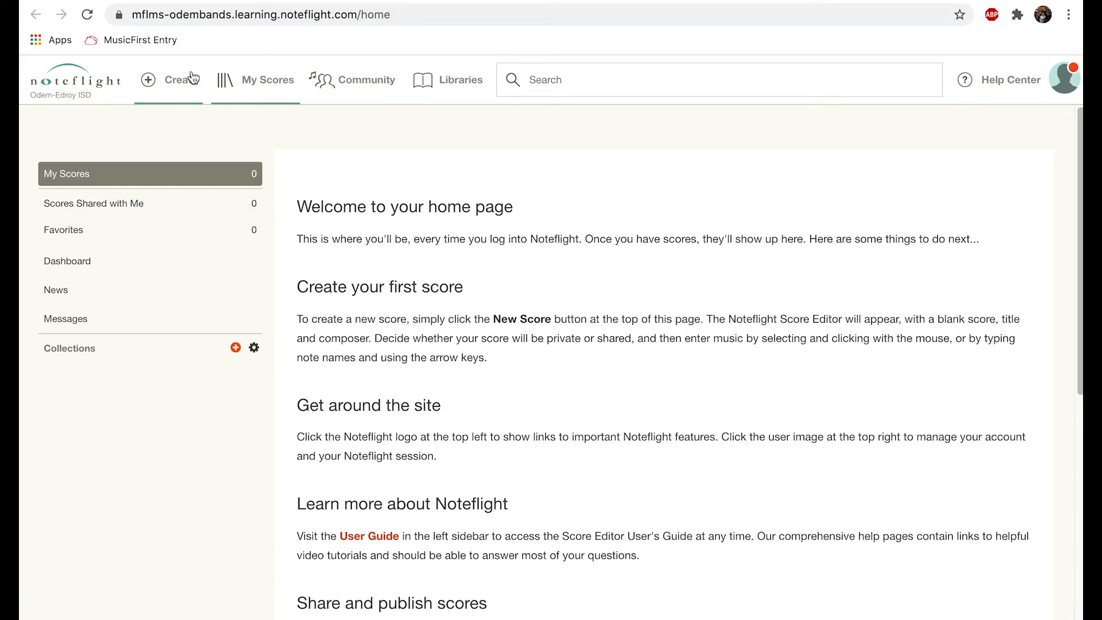
# Create a new blank score from the Treble Clef template and dismiss the note-entry hint
pyautogui.click(163, 84)
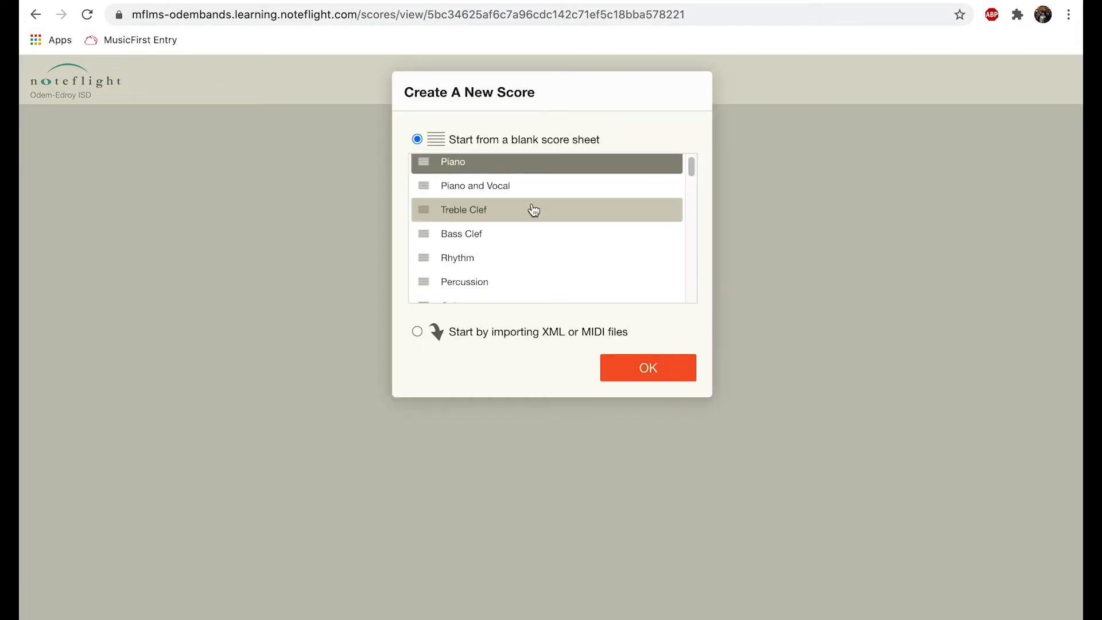
pyautogui.click(469, 219)
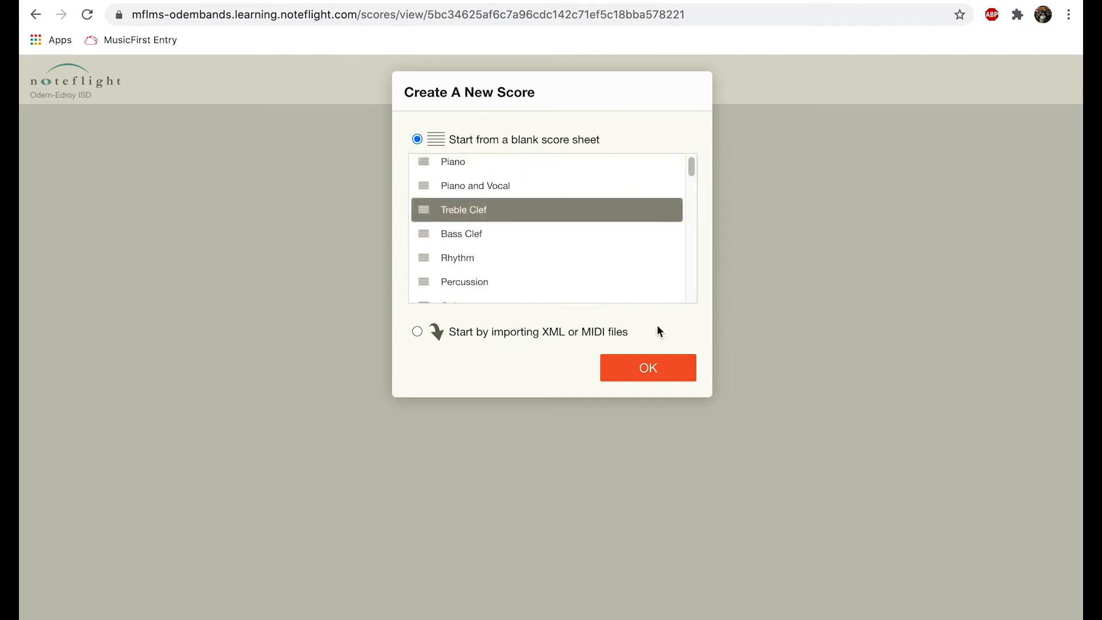
pyautogui.click(652, 374)
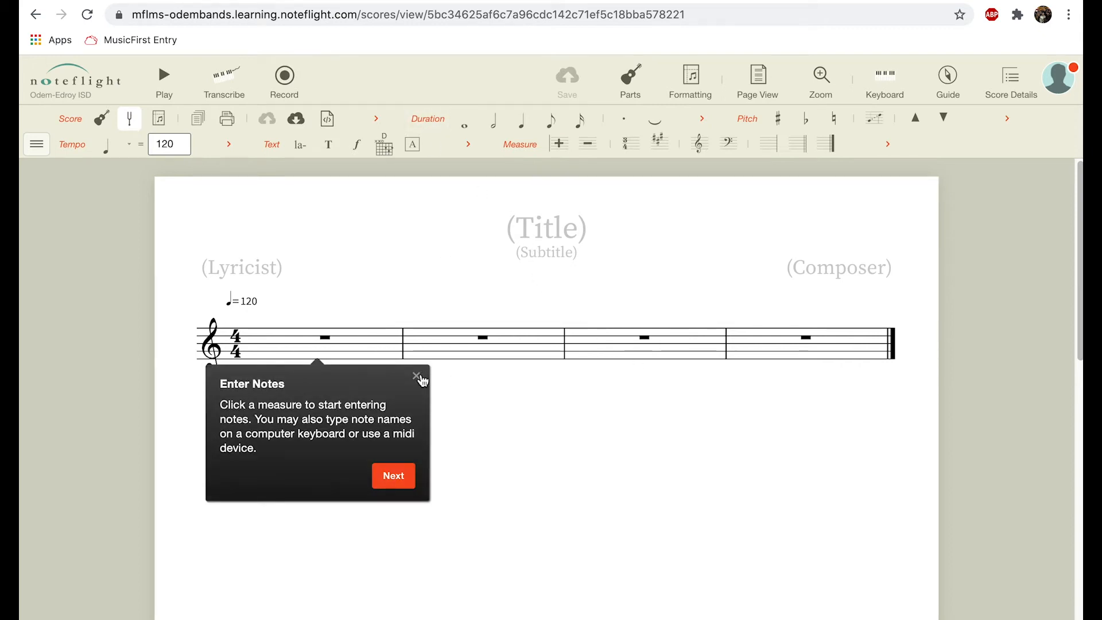
pyautogui.click(418, 377)
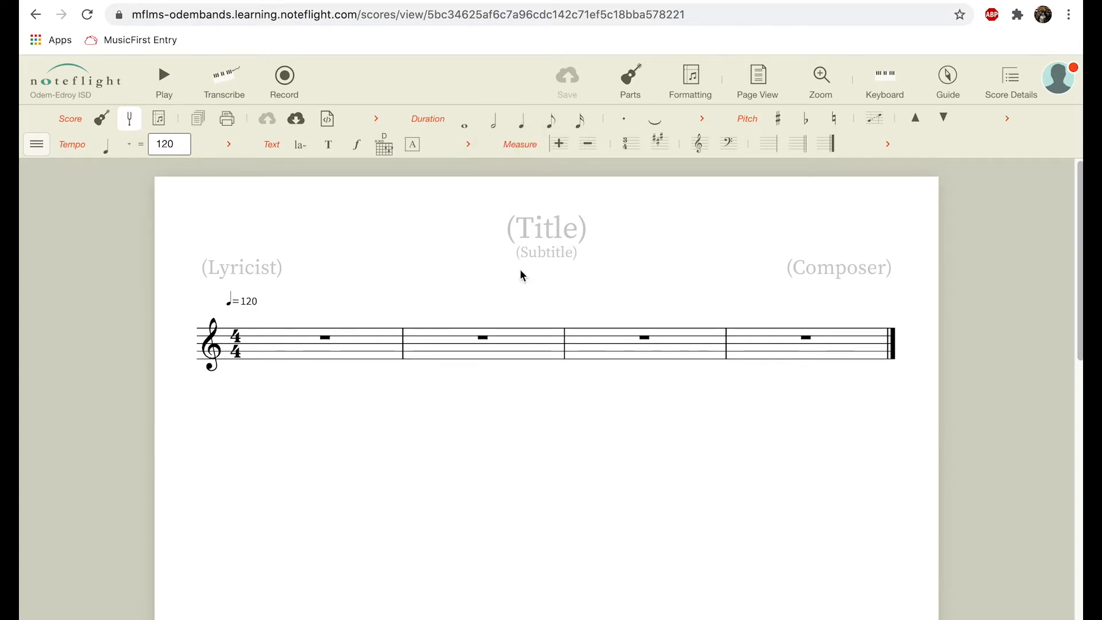
# Change the score's key signature to Ab major
pyautogui.click(658, 145)
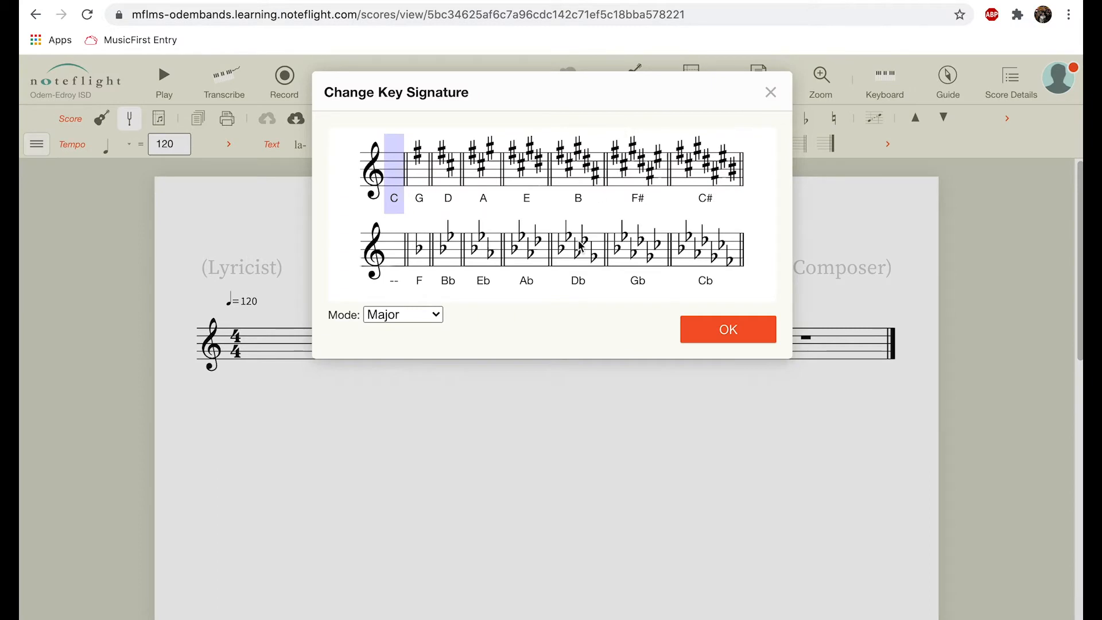
pyautogui.click(537, 263)
pyautogui.click(708, 323)
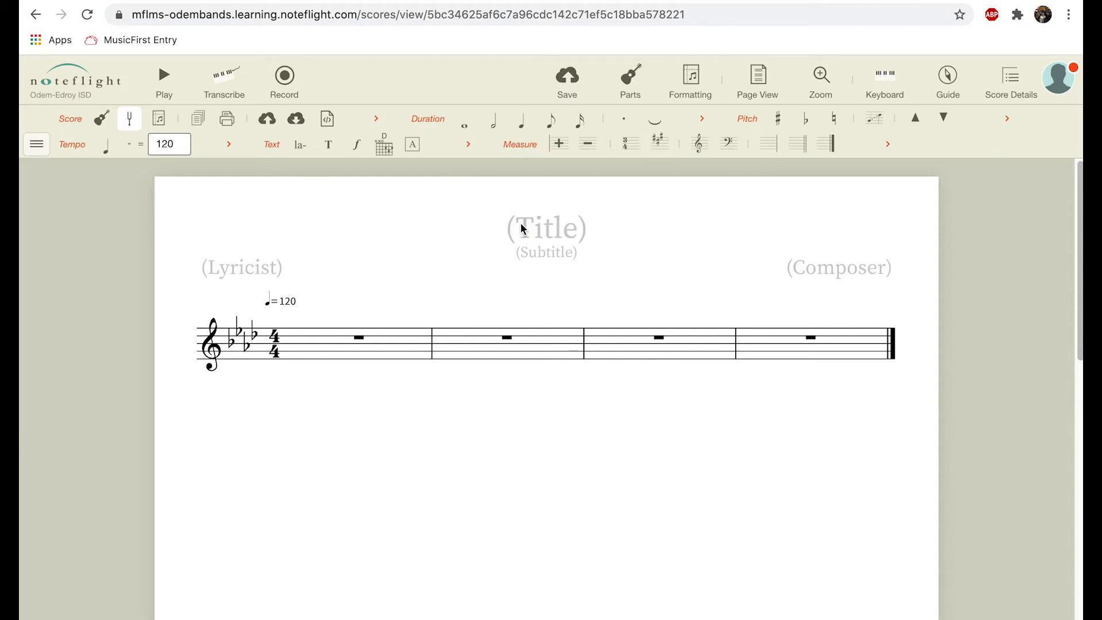
# Title the score "Ab Major"
pyautogui.click(545, 229)
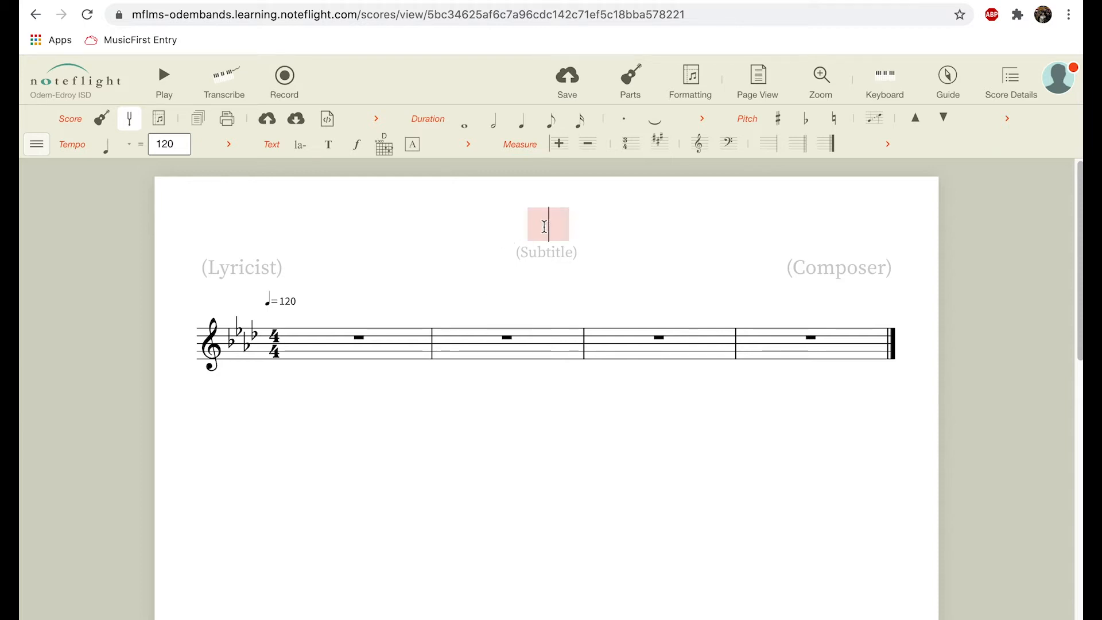
pyautogui.write('Ab Major')
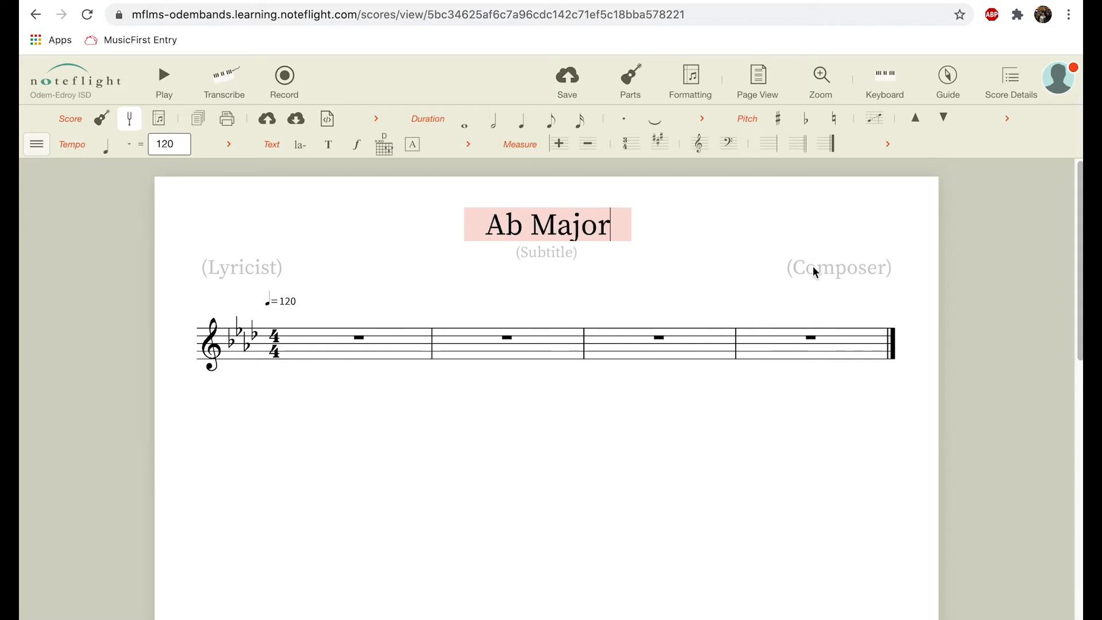
pyautogui.press('Return')
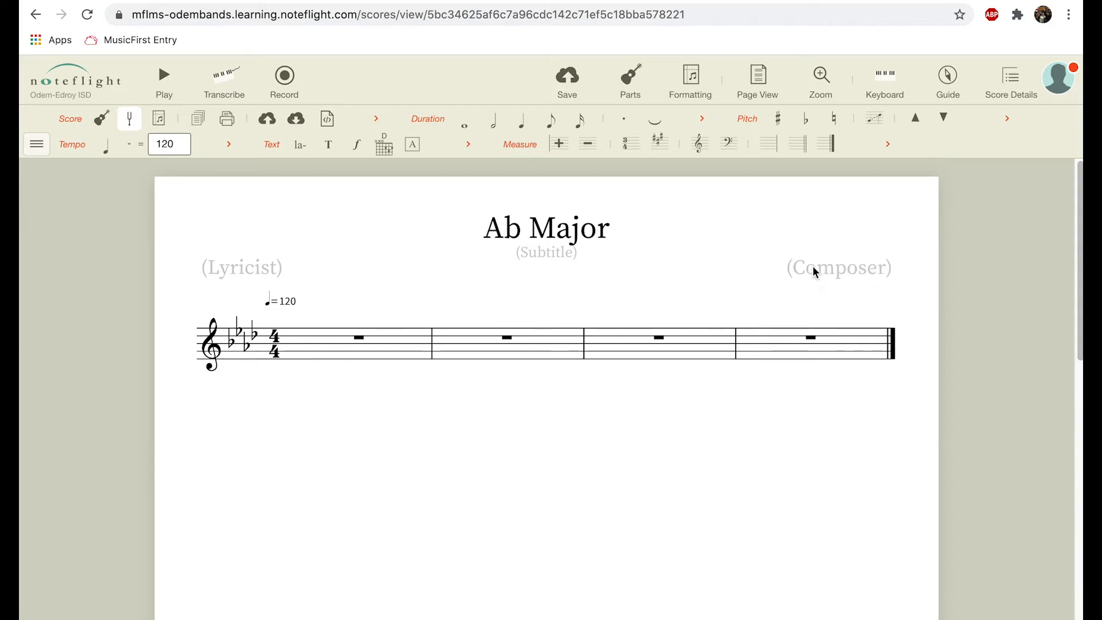
# Fill in the composer's name and the lyricist's name in the score heading
pyautogui.click(816, 273)
pyautogui.write('Soussma')
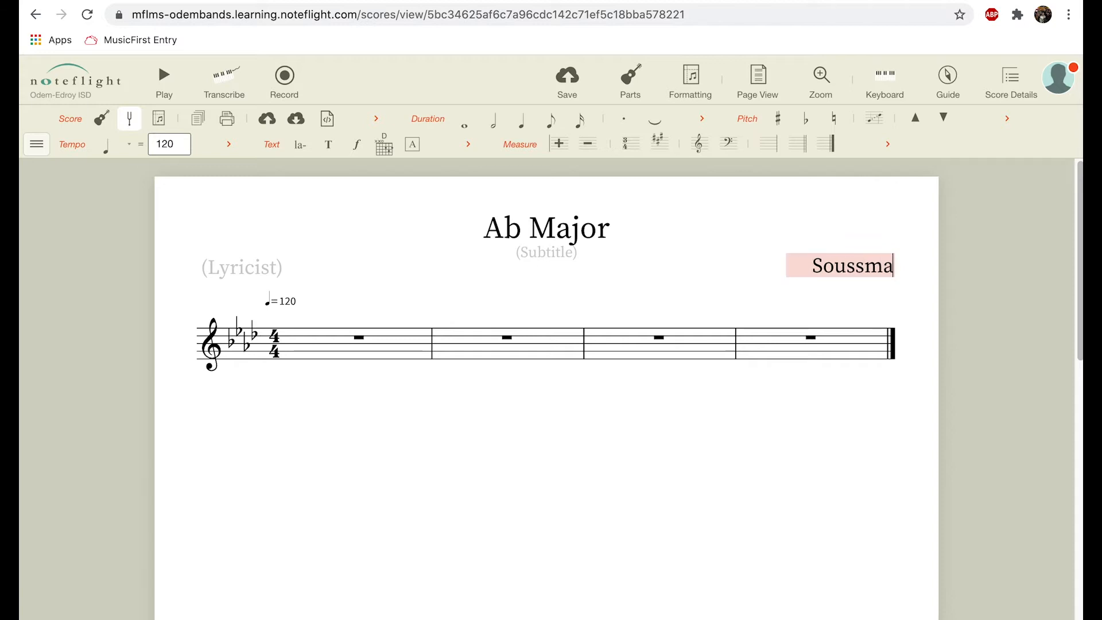
pyautogui.write('nn')
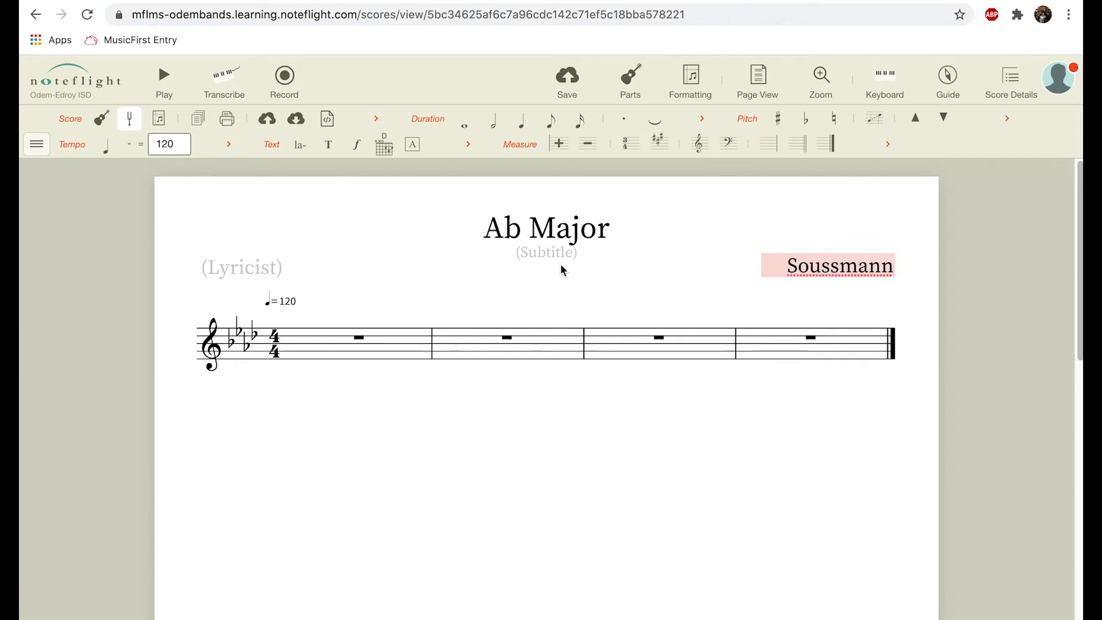
pyautogui.click(276, 277)
pyautogui.click(272, 265)
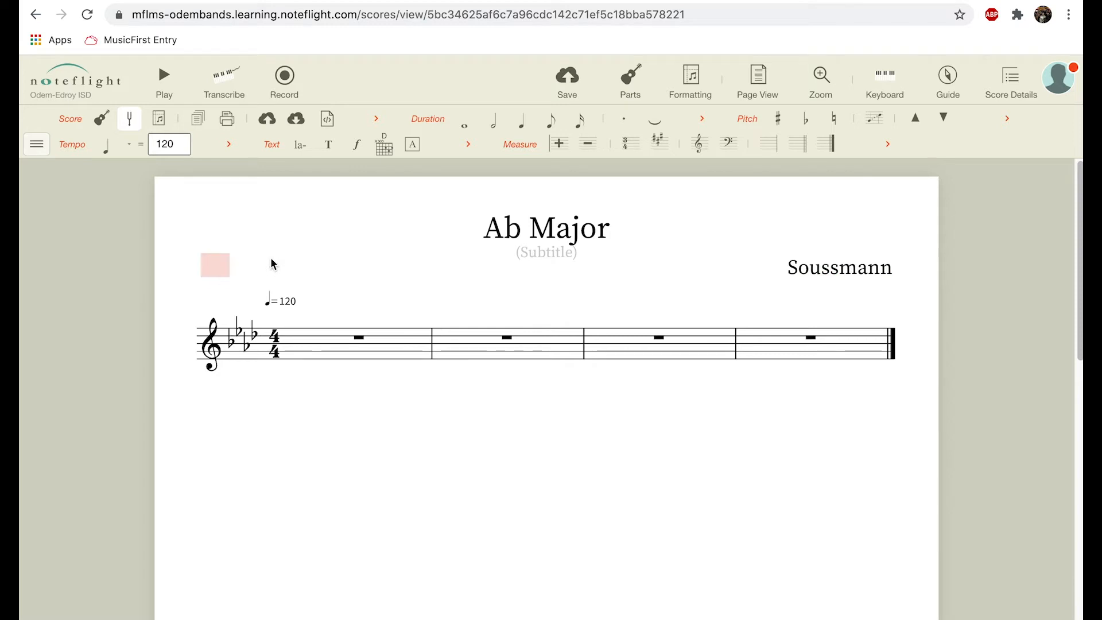
pyautogui.write('Mr. Rash')
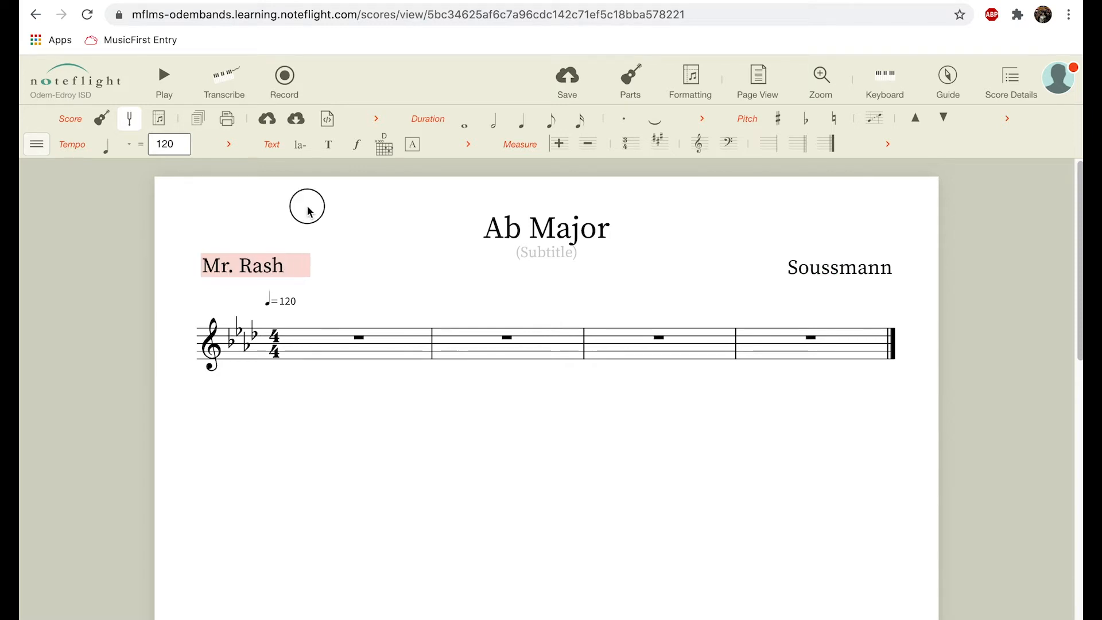
pyautogui.click(308, 212)
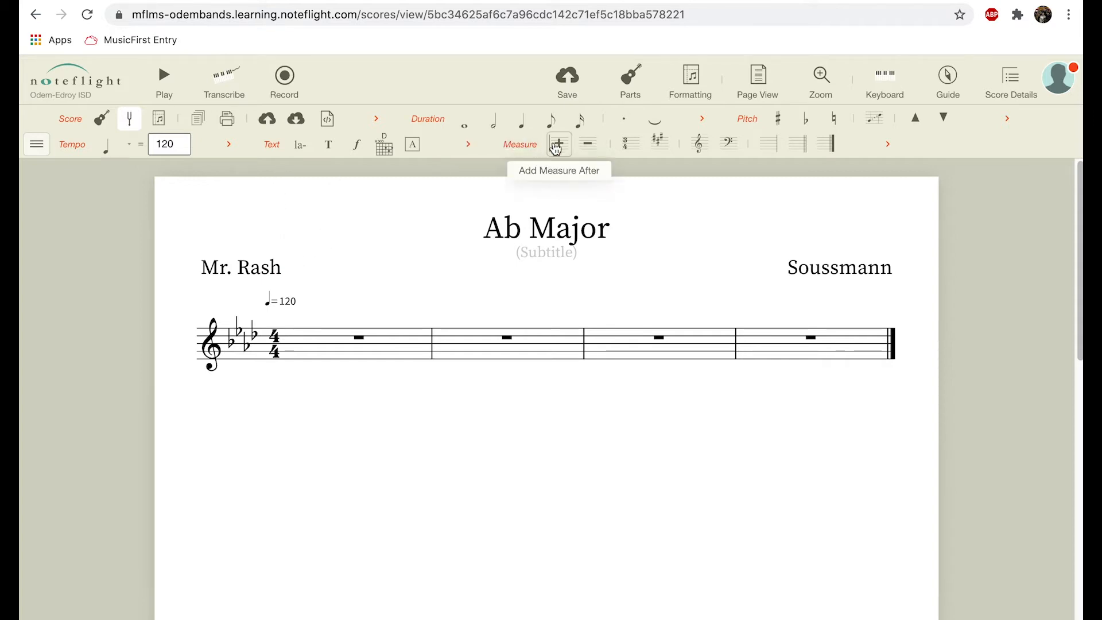
# Add empty measures to the score until it holds 29 measures, then clear the selection
pyautogui.click(555, 144)
pyautogui.click(556, 145)
pyautogui.click(555, 146)
pyautogui.click(555, 146)
pyautogui.click(554, 146)
pyautogui.click(555, 146)
pyautogui.click(554, 145)
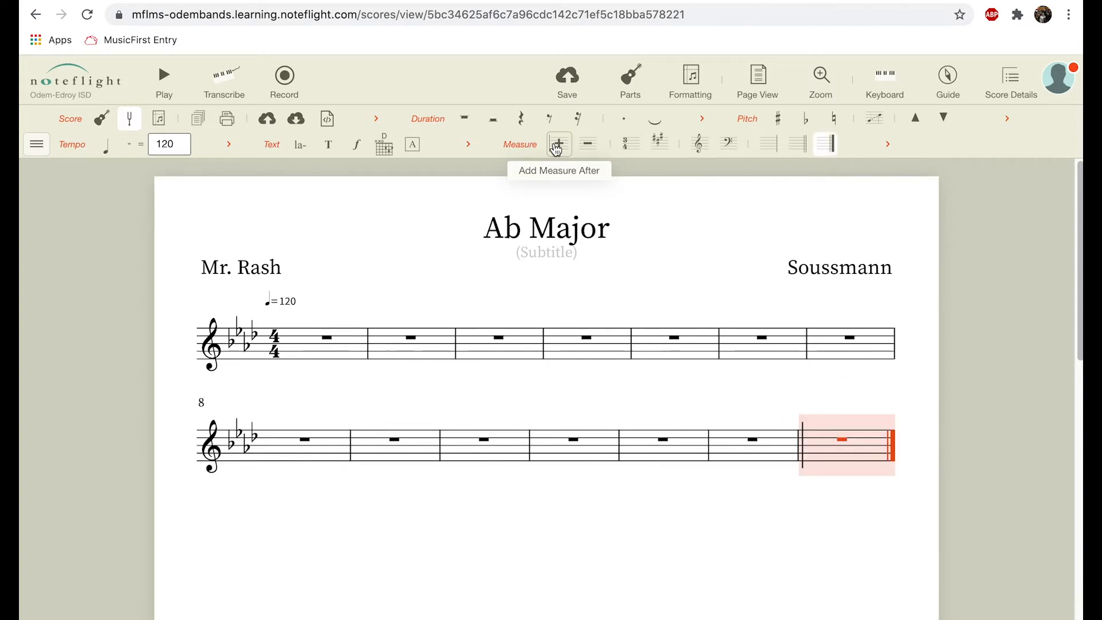
pyautogui.click(556, 145)
pyautogui.click(555, 145)
pyautogui.click(556, 146)
pyautogui.click(555, 146)
pyautogui.click(555, 146)
pyautogui.click(555, 145)
pyautogui.click(555, 145)
pyautogui.click(555, 146)
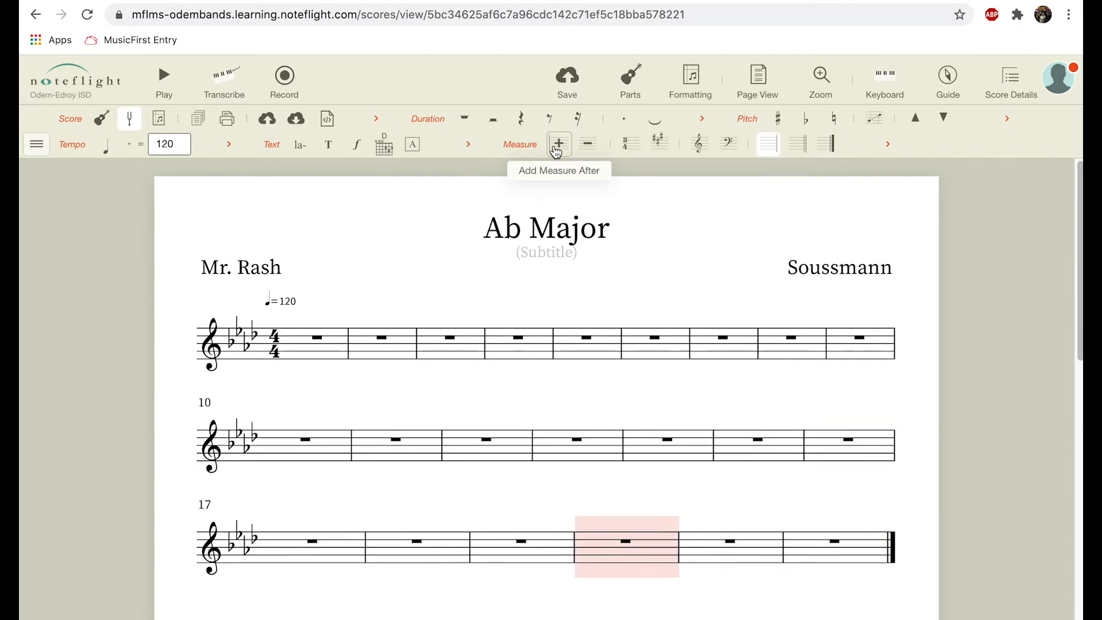
pyautogui.click(555, 145)
pyautogui.click(556, 146)
pyautogui.click(556, 145)
pyautogui.click(556, 145)
pyautogui.click(555, 146)
pyautogui.click(555, 146)
pyautogui.click(555, 145)
pyautogui.click(555, 146)
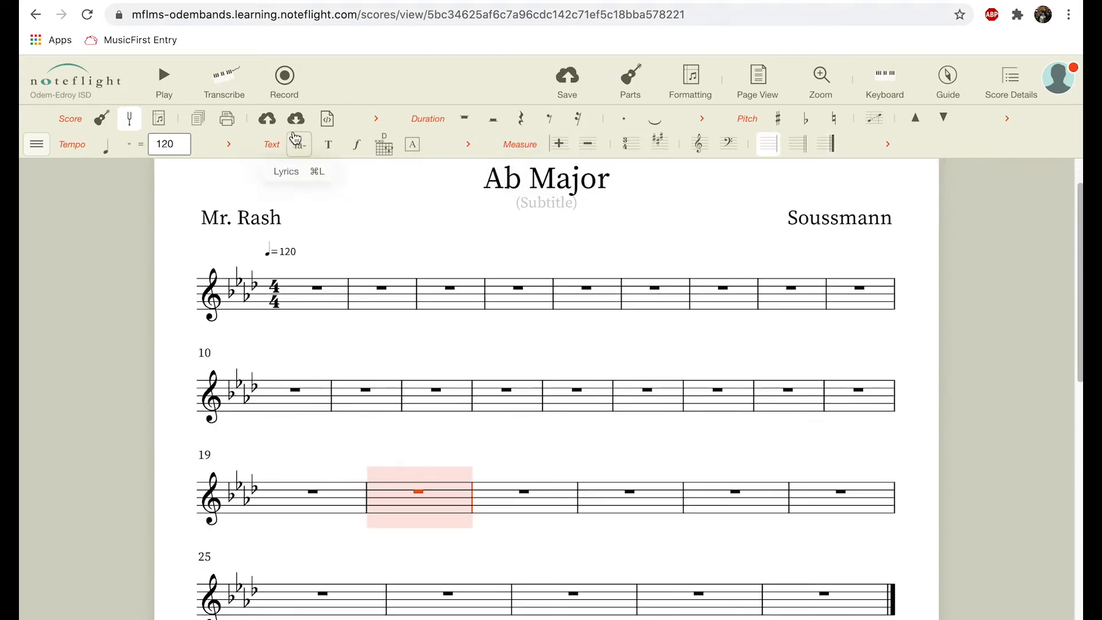
pyautogui.click(353, 209)
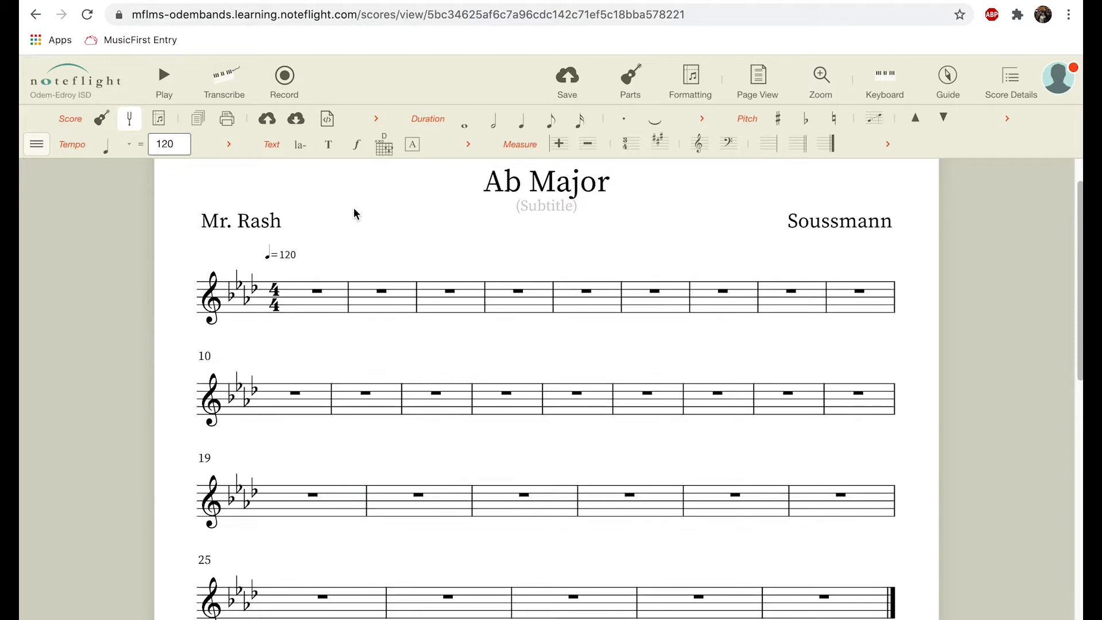
# Show the Rhythm and Duration tool groups in the score editor's toolbar
pyautogui.scroll(1, 354, 214)
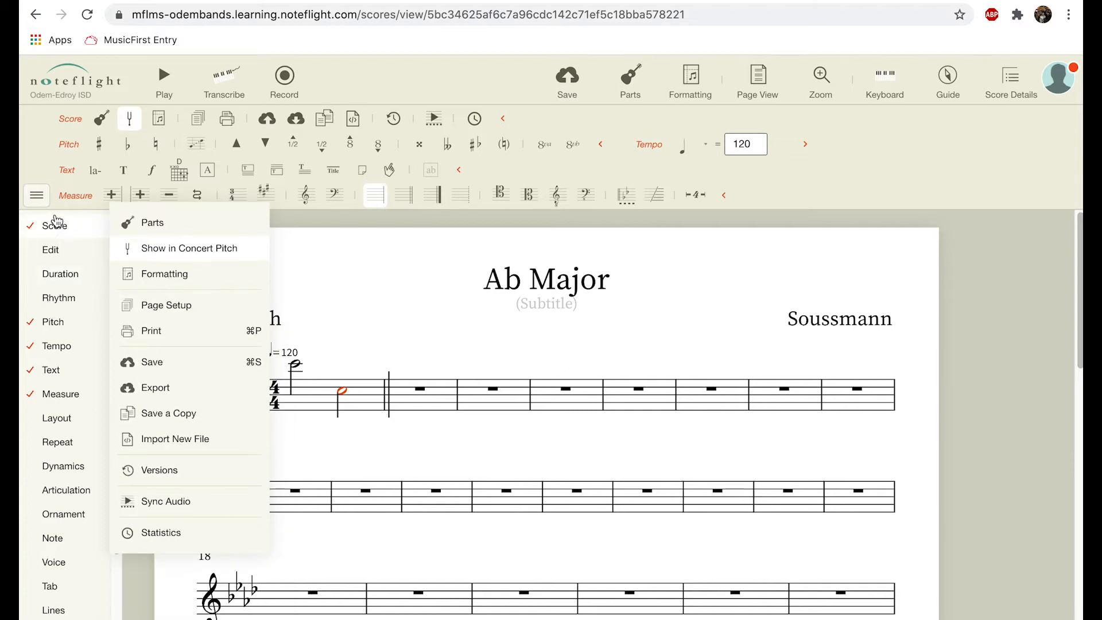
pyautogui.click(67, 306)
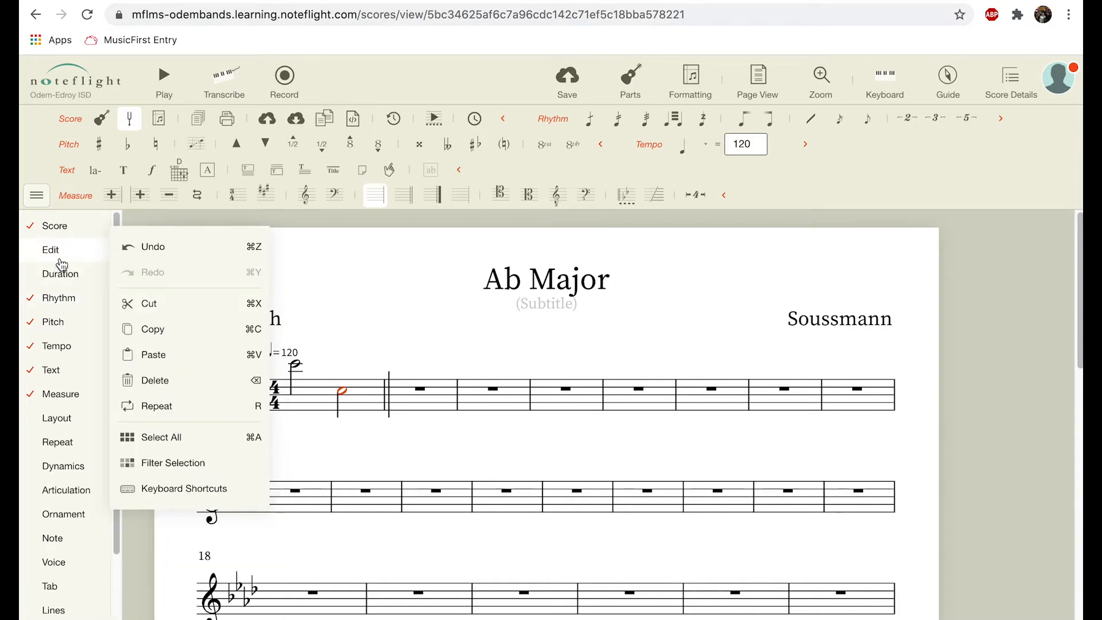
pyautogui.click(62, 281)
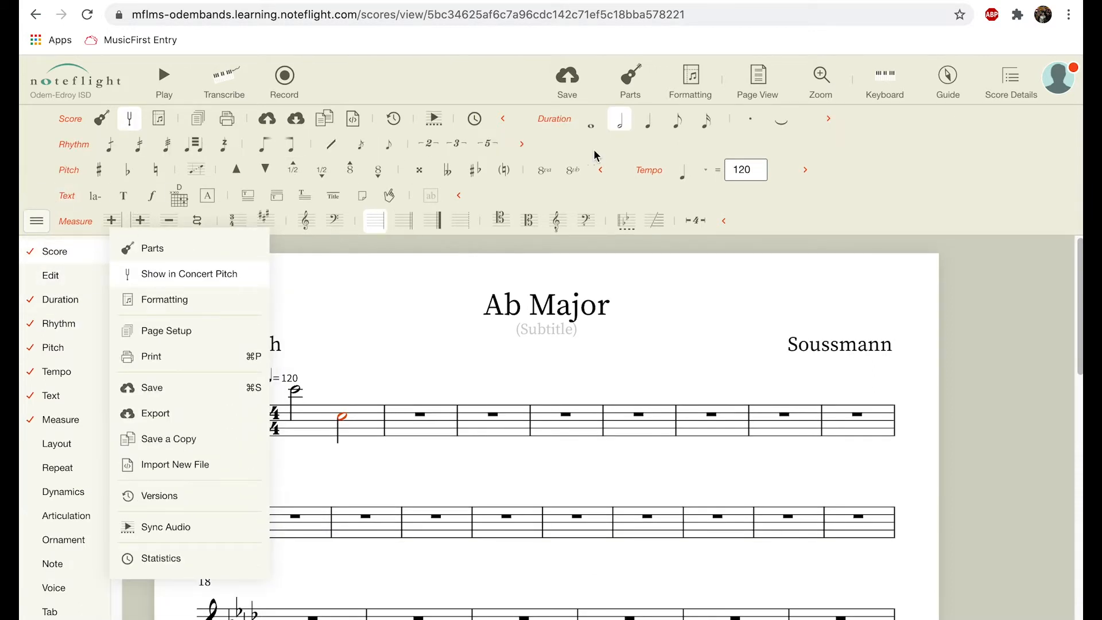
pyautogui.moveTo(92, 324)
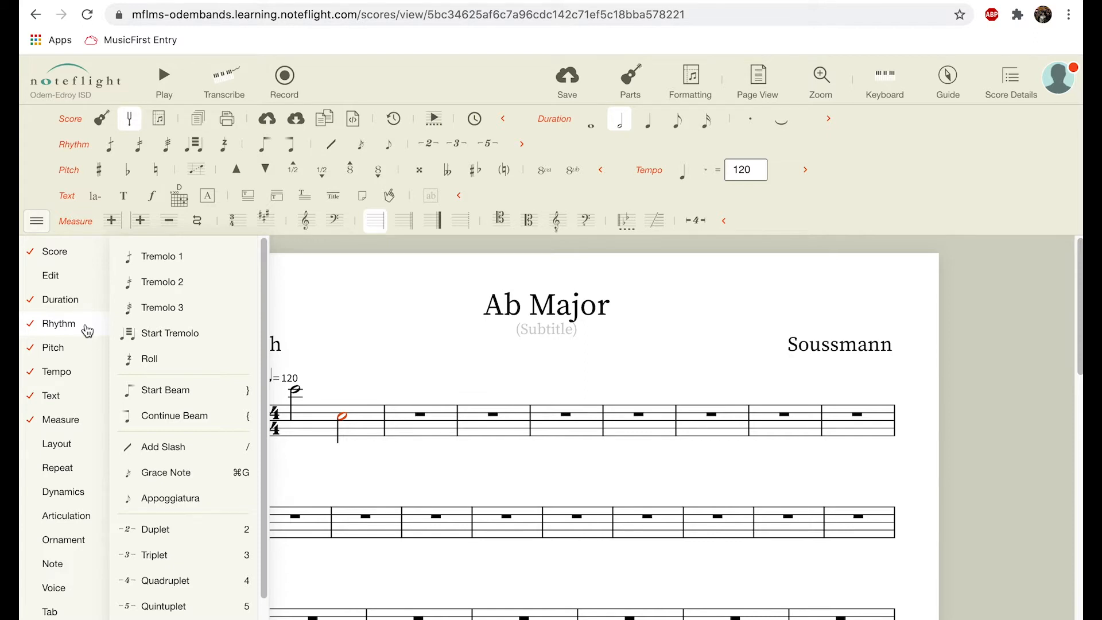
pyautogui.moveTo(65, 550)
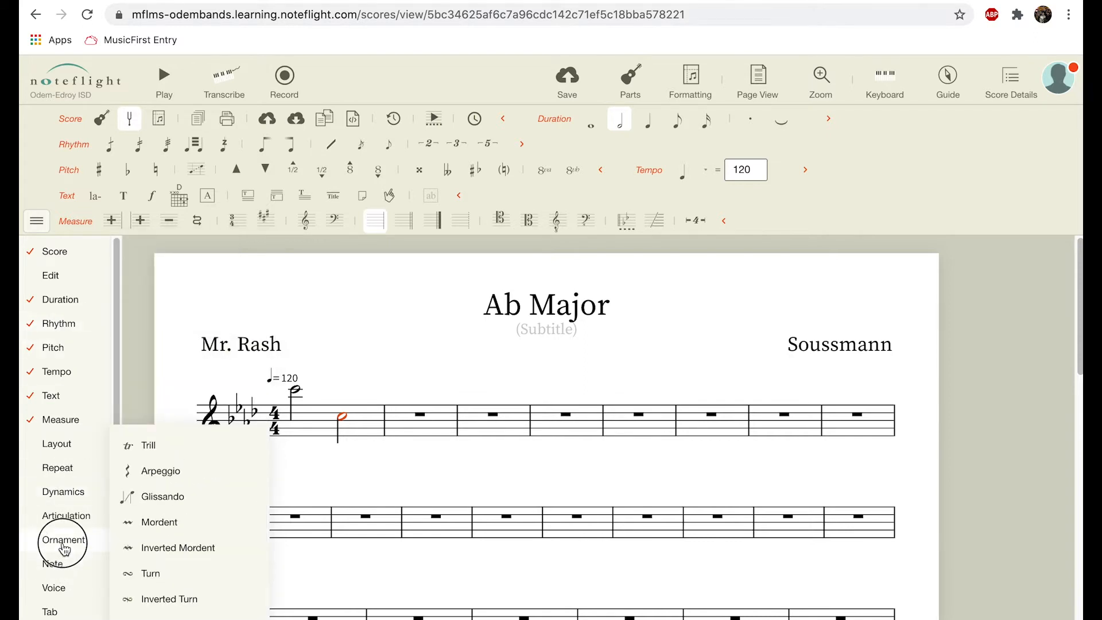
pyautogui.moveTo(63, 569)
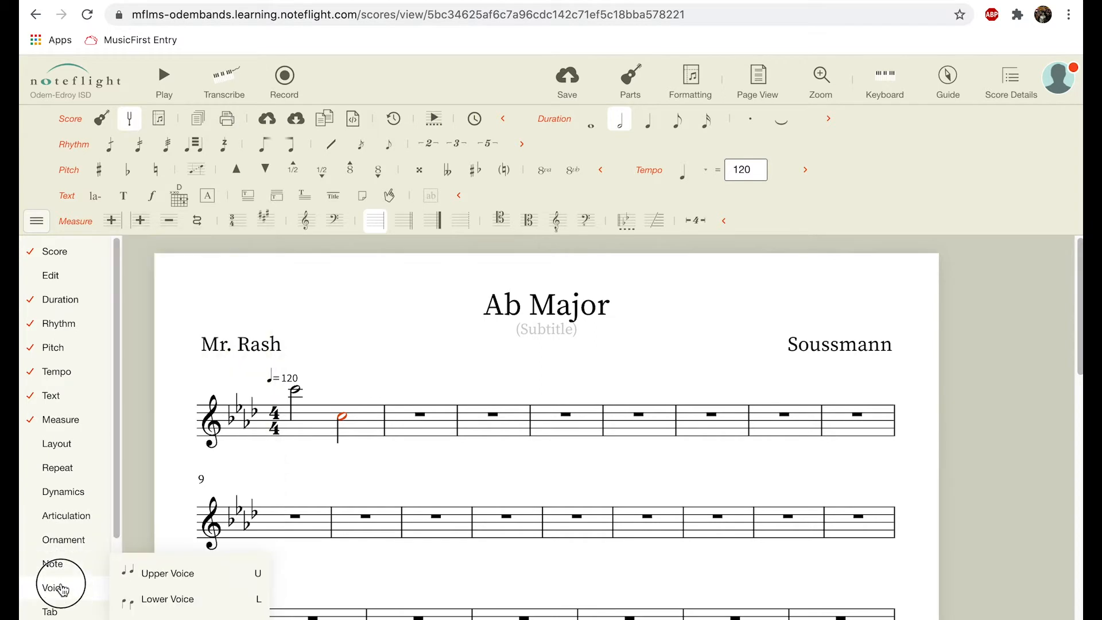
pyautogui.moveTo(74, 462)
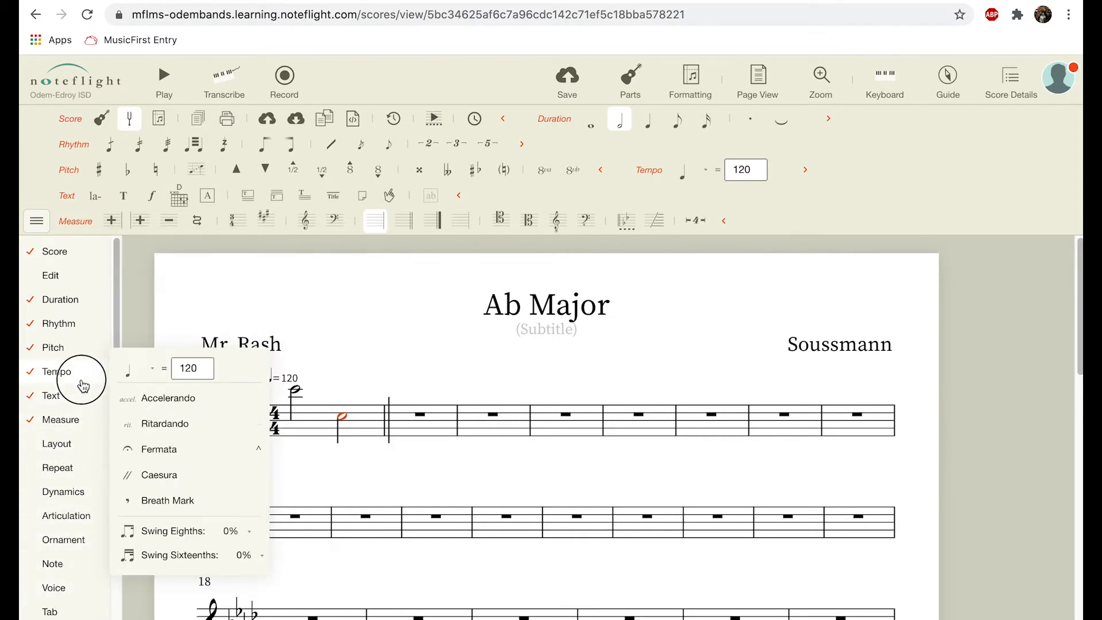
pyautogui.moveTo(84, 344)
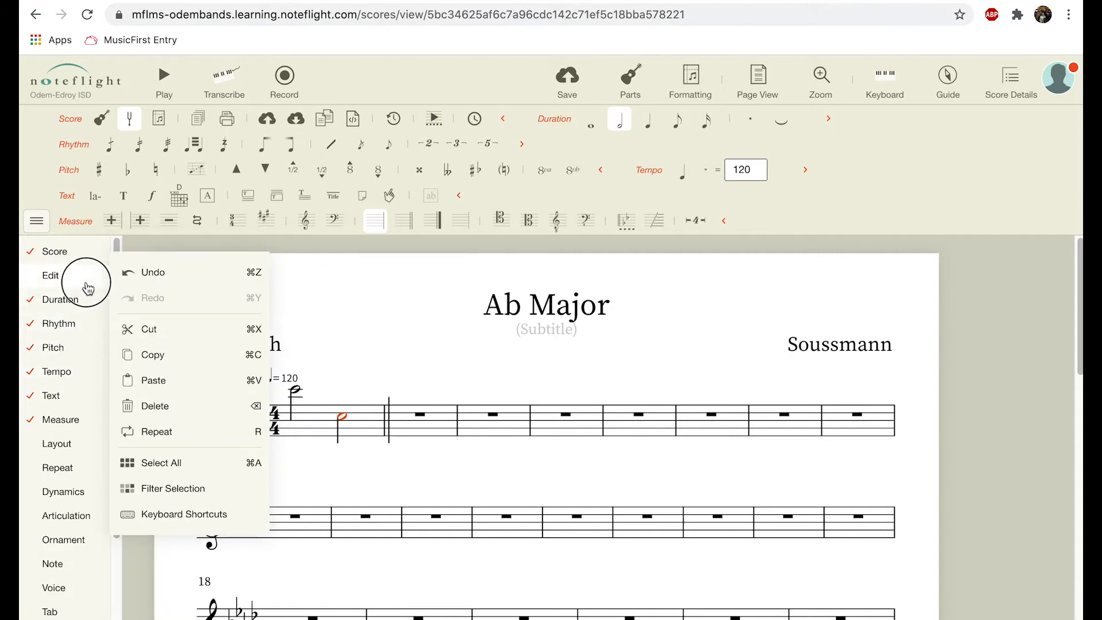
# Enter three 32nd notes after the opening half note in measure 1 and give the third a natural in parentheses
pyautogui.moveTo(88, 294)
pyautogui.moveTo(54, 275)
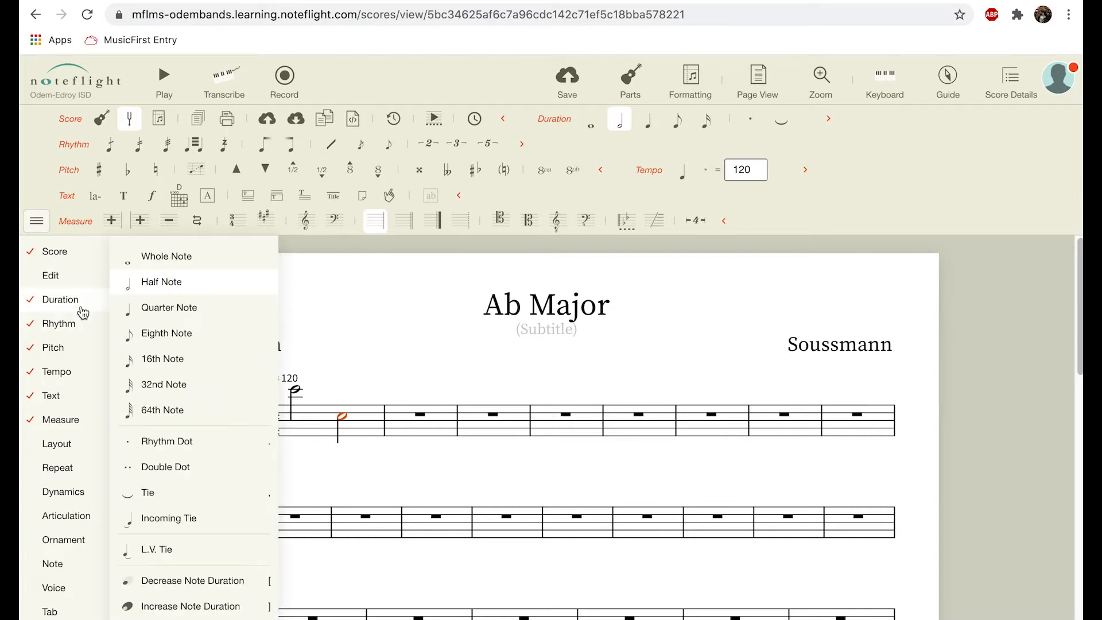
pyautogui.click(162, 384)
pyautogui.press('Up')
pyautogui.press('Up')
pyautogui.press('Up')
pyautogui.press('Up')
pyautogui.click(351, 390)
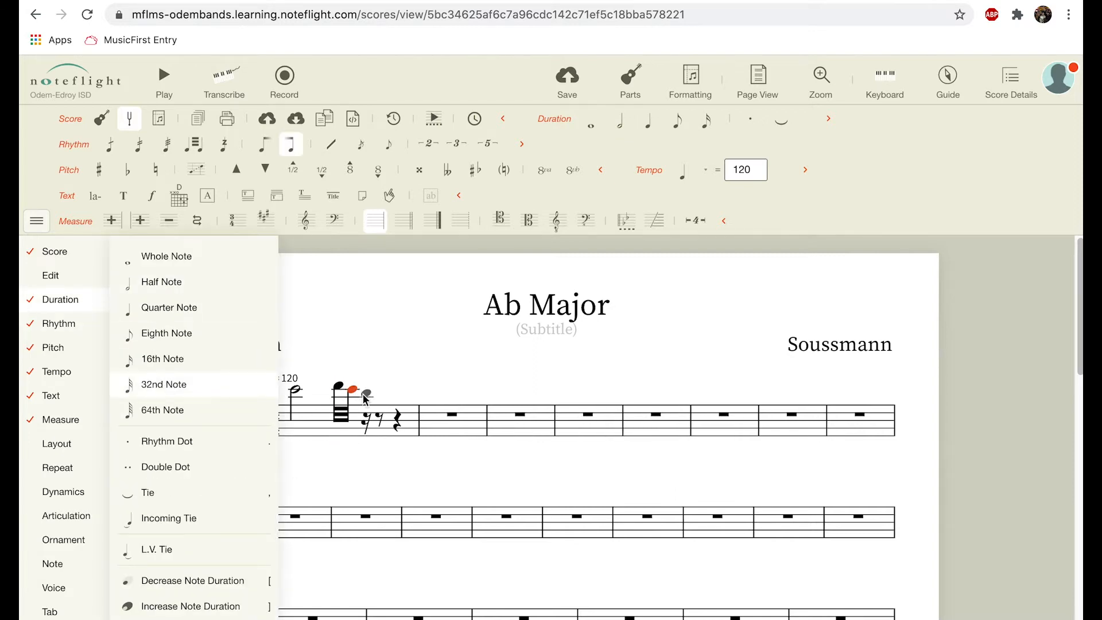
pyautogui.click(366, 398)
pyautogui.click(502, 170)
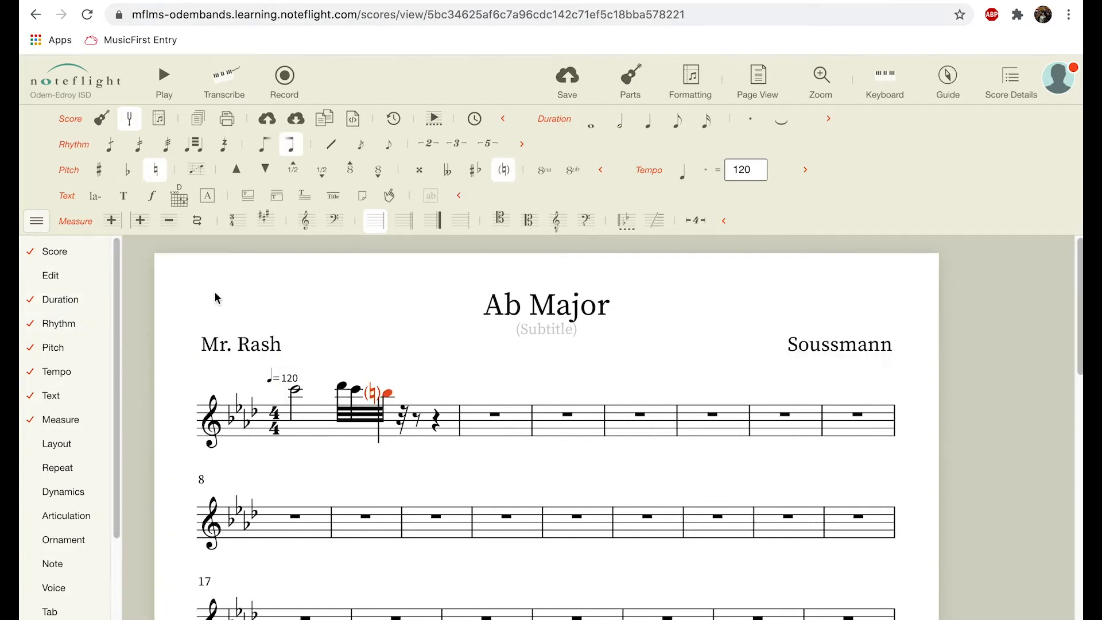
# Continue measure 1 with a fourth 32nd note and a higher quarter note, then clear the selection
pyautogui.moveTo(85, 311)
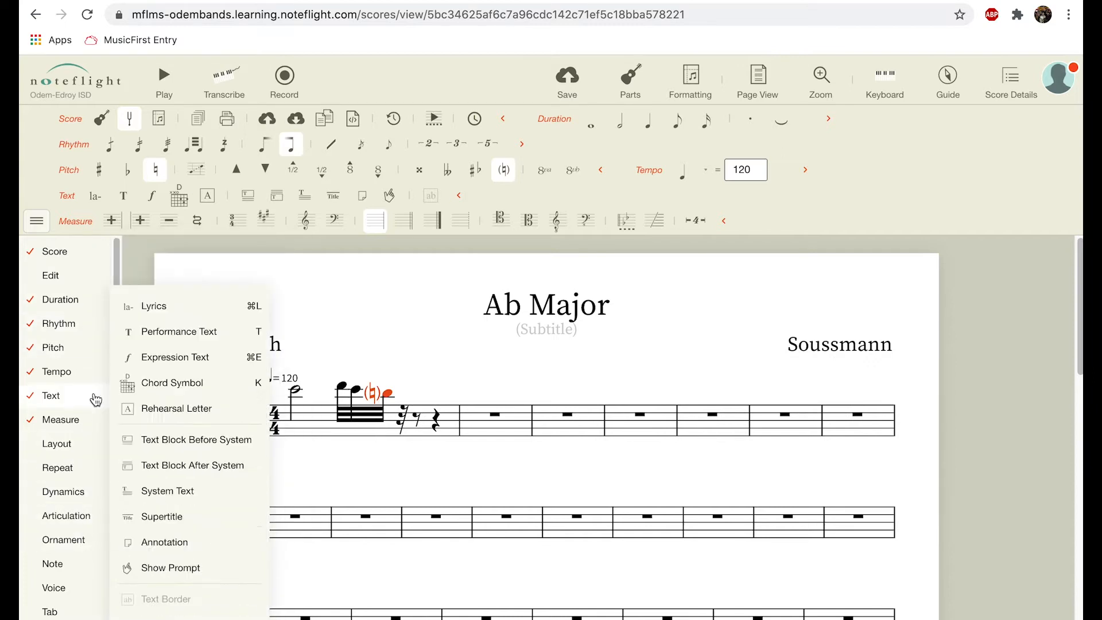
pyautogui.click(402, 389)
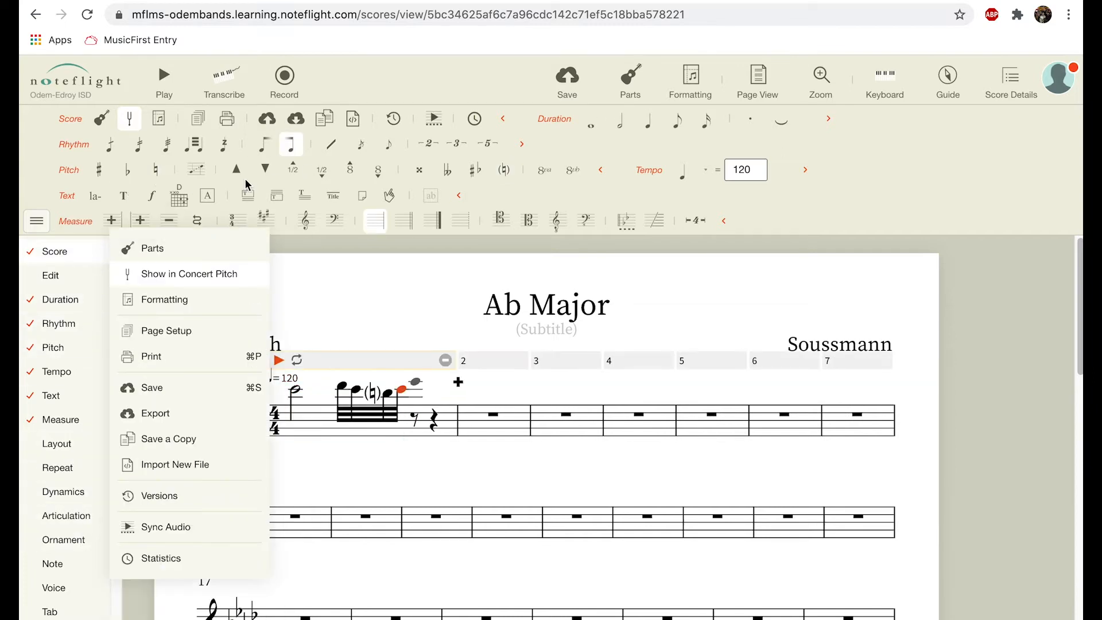
pyautogui.moveTo(80, 304)
pyautogui.click(166, 308)
pyautogui.click(424, 384)
pyautogui.press('Escape')
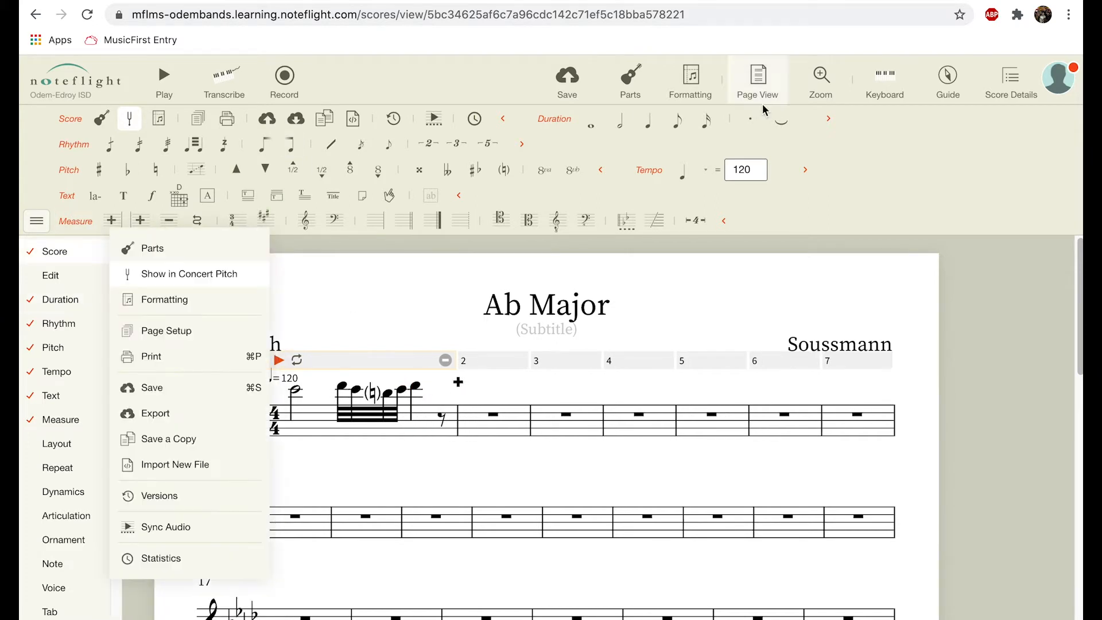
# Show all the Duration tools in the toolbar and look through the tool categories for a grace note option
pyautogui.click(828, 118)
pyautogui.scroll(-2, 66, 367)
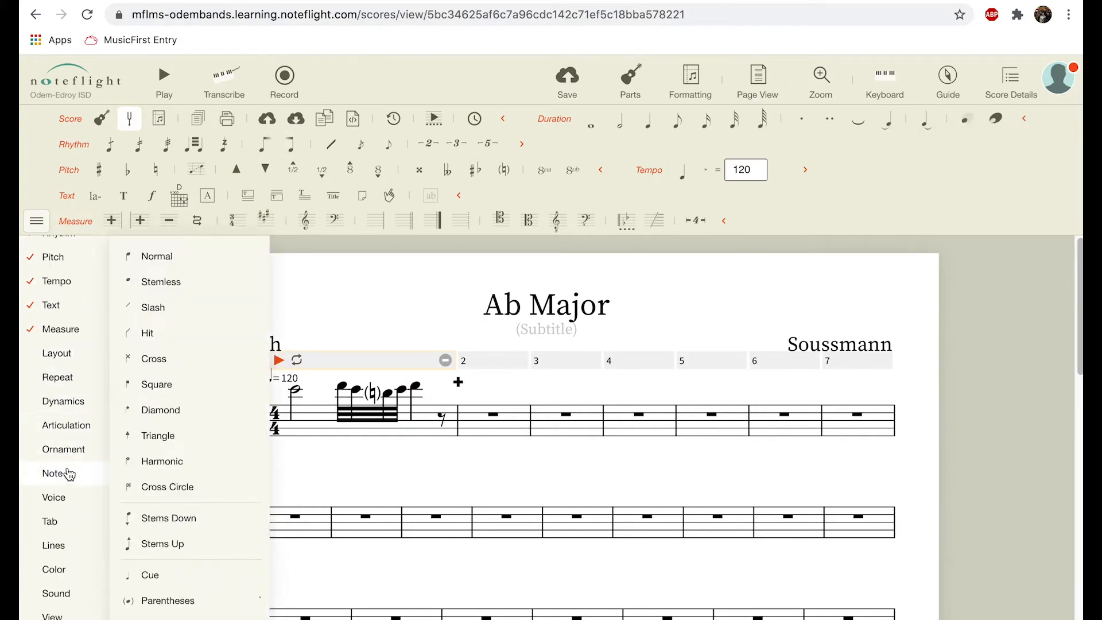
pyautogui.moveTo(75, 606)
pyautogui.scroll(3, 80, 270)
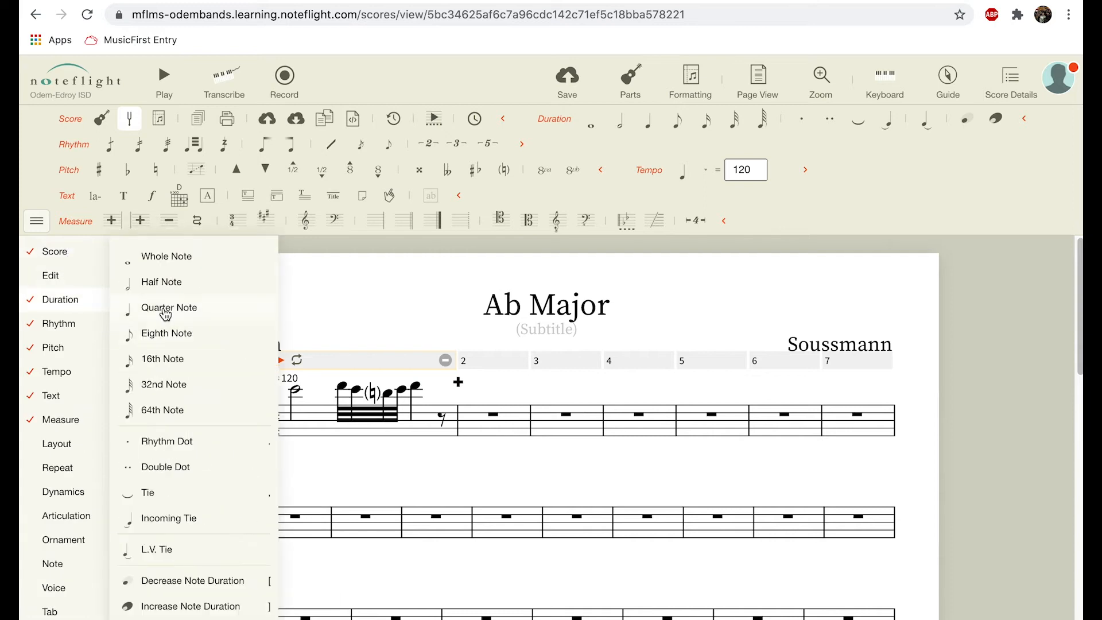
pyautogui.moveTo(86, 326)
# Delete the 32nd notes and the quarter note after the opening half note in measure 1, keeping the half note
pyautogui.press('BackSpace')
pyautogui.press('BackSpace')
pyautogui.press('BackSpace')
pyautogui.press('BackSpace')
pyautogui.press('BackSpace')
pyautogui.press('BackSpace')
pyautogui.press('super+z')
# Enter four 32nd notes after the half note in measure 1 and give the third one a natural
pyautogui.moveTo(49, 309)
pyautogui.click(166, 470)
pyautogui.click(647, 143)
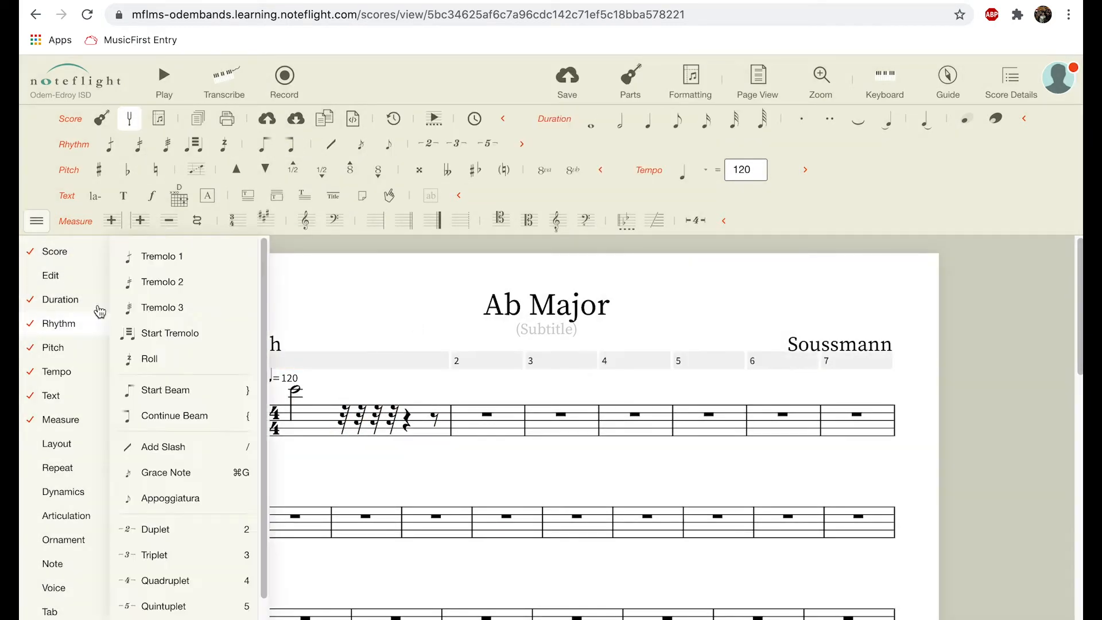
pyautogui.click(349, 390)
pyautogui.click(354, 391)
pyautogui.click(371, 393)
pyautogui.click(156, 171)
pyautogui.click(391, 390)
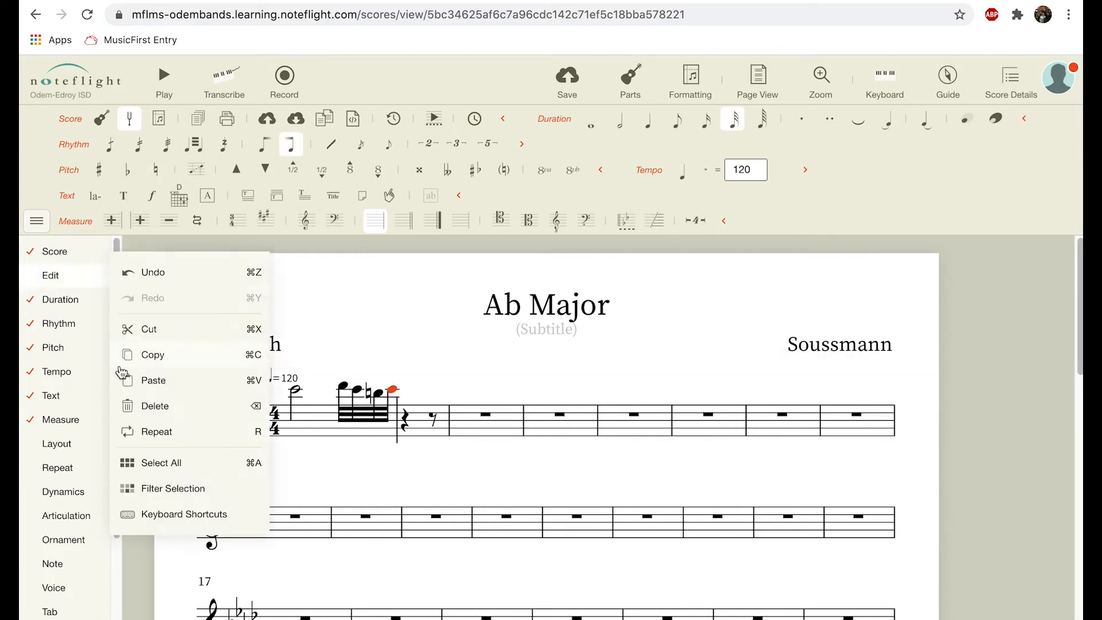
# Try to convert each of the four 32nd notes in measure 1 into a grace note
pyautogui.moveTo(63, 325)
pyautogui.click(170, 475)
pyautogui.press('Left')
pyautogui.press('Left')
pyautogui.click(169, 476)
pyautogui.press('Left')
pyautogui.press('Left')
pyautogui.click(171, 478)
pyautogui.press('Left')
pyautogui.press('Left')
pyautogui.click(170, 479)
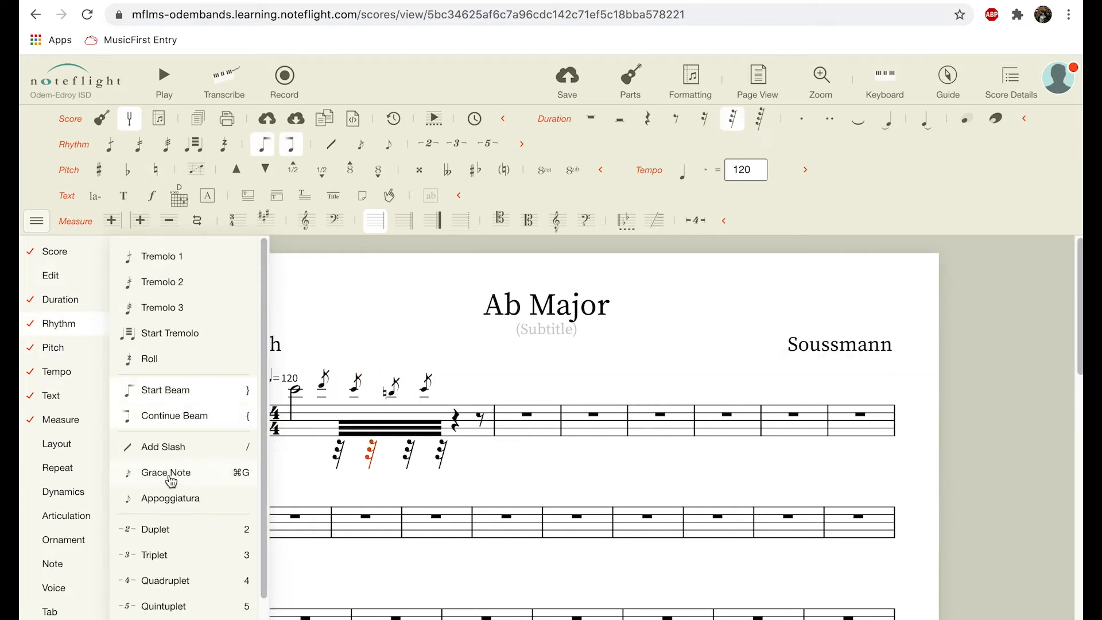
pyautogui.click(171, 479)
# Delete the separate grace notes from the 32nd rests in measure 1
pyautogui.click(648, 144)
pyautogui.click(491, 347)
pyautogui.press('BackSpace')
pyautogui.click(648, 144)
pyautogui.click(427, 453)
pyautogui.press('BackSpace')
pyautogui.click(396, 452)
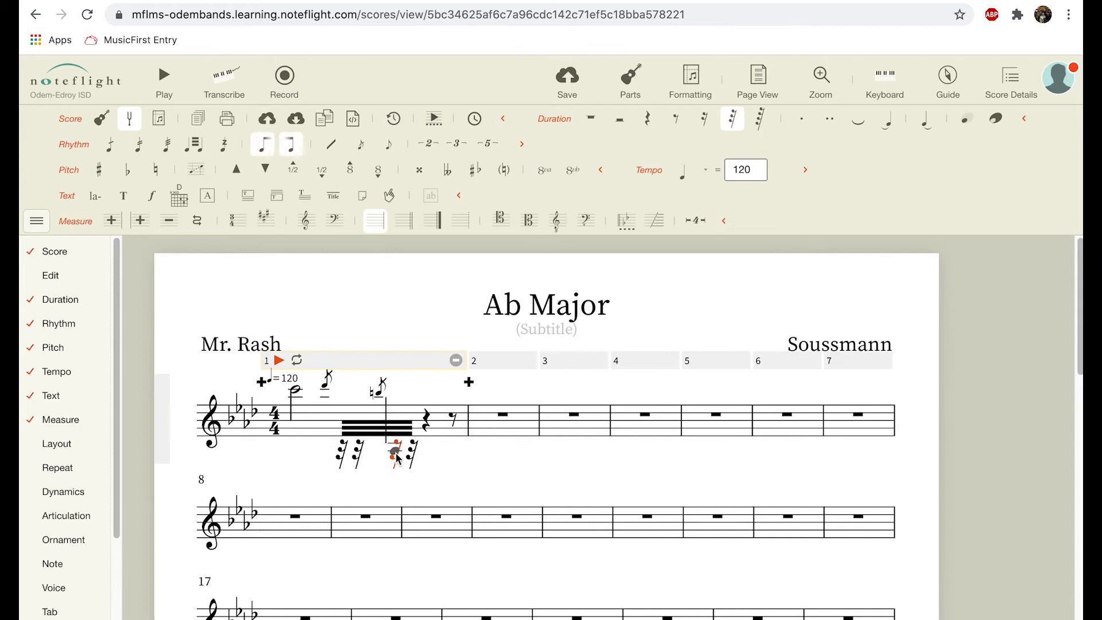
pyautogui.press('BackSpace')
pyautogui.click(342, 450)
pyautogui.press('BackSpace')
# Add a note and a lower quarter note after the half note in measure 1, and make the first a grace note
pyautogui.click(344, 418)
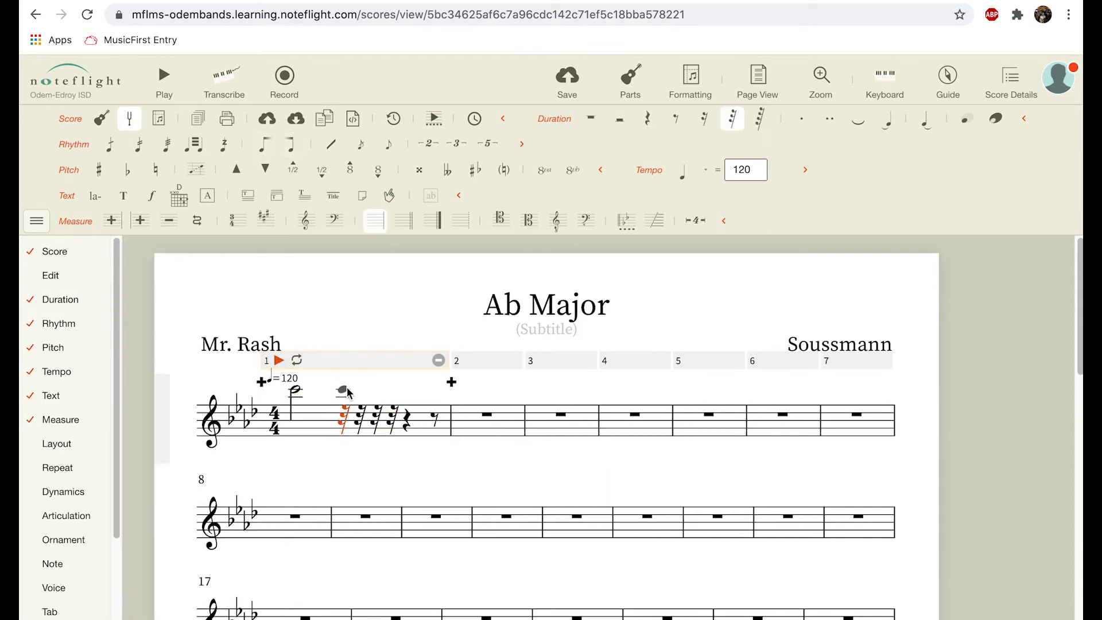
pyautogui.click(345, 381)
pyautogui.moveTo(86, 300)
pyautogui.click(170, 308)
pyautogui.click(371, 395)
pyautogui.moveTo(81, 323)
pyautogui.click(341, 382)
pyautogui.click(211, 472)
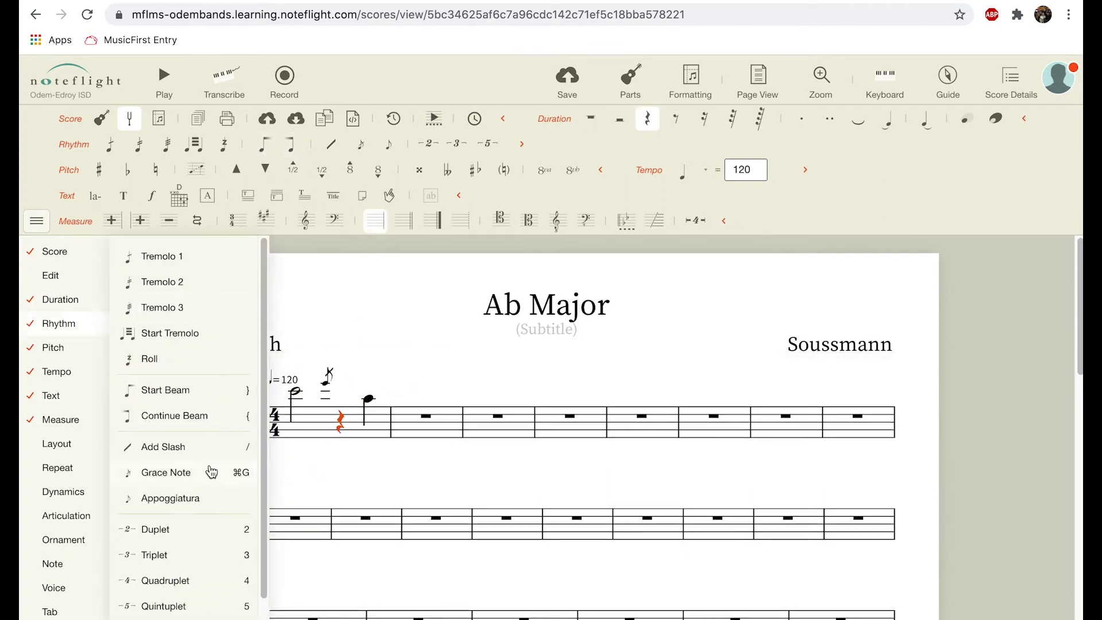
# Set the rest after the grace note to a 32nd duration and add a second, lower grace note there
pyautogui.press('Left')
pyautogui.moveTo(86, 301)
pyautogui.click(172, 383)
pyautogui.click(359, 380)
pyautogui.click(343, 389)
pyautogui.click(172, 384)
pyautogui.moveTo(74, 425)
pyautogui.press('super+g')
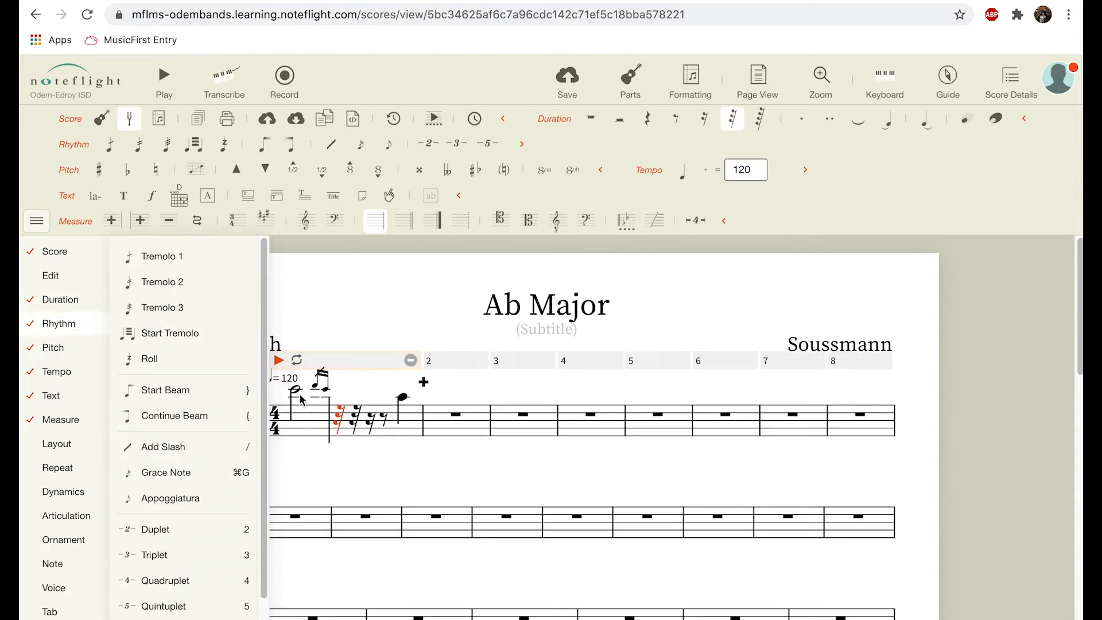
# Complete the four-note grace group with a B natural and one more grace note
pyautogui.press('b')
pyautogui.press('n')
pyautogui.press('super+g')
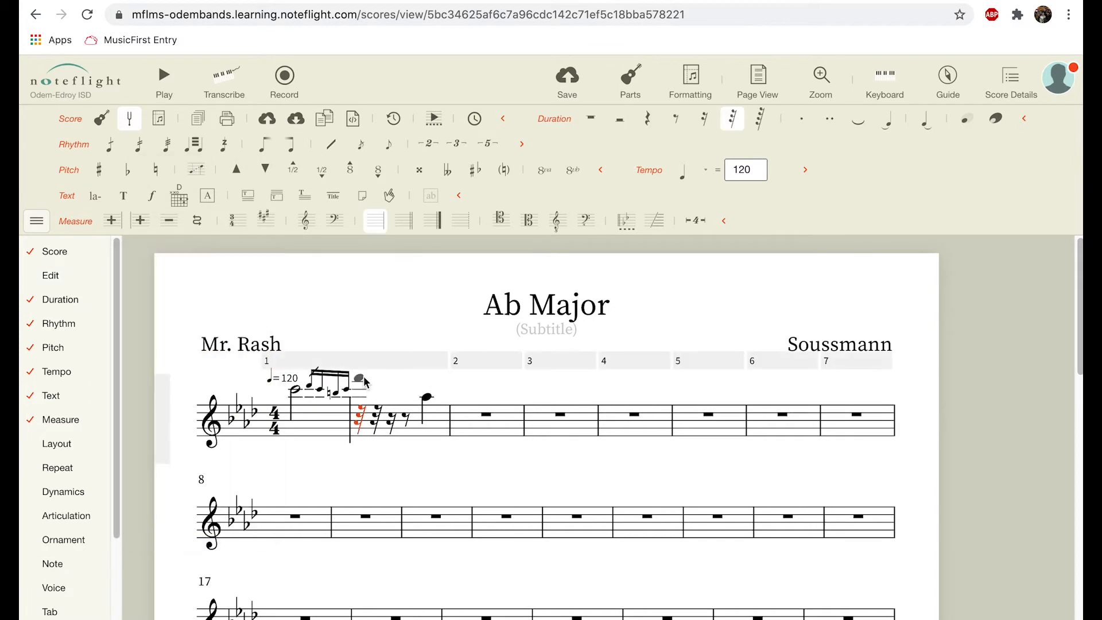
# Enter a high note after the grace note group in measure 1 and make it a quarter note
pyautogui.click(363, 380)
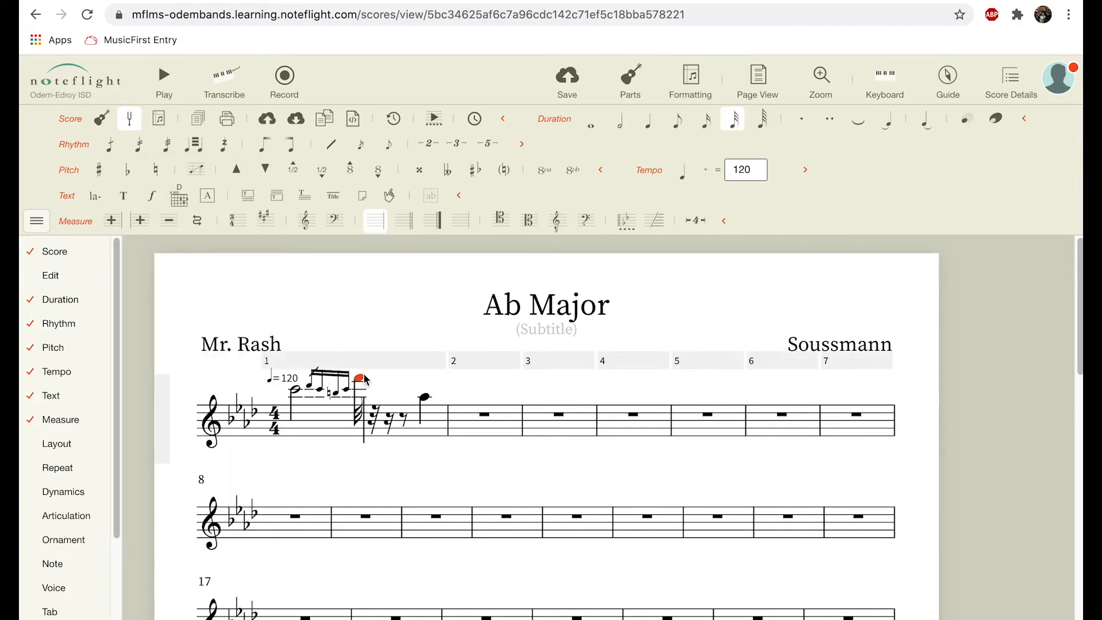
pyautogui.moveTo(47, 312)
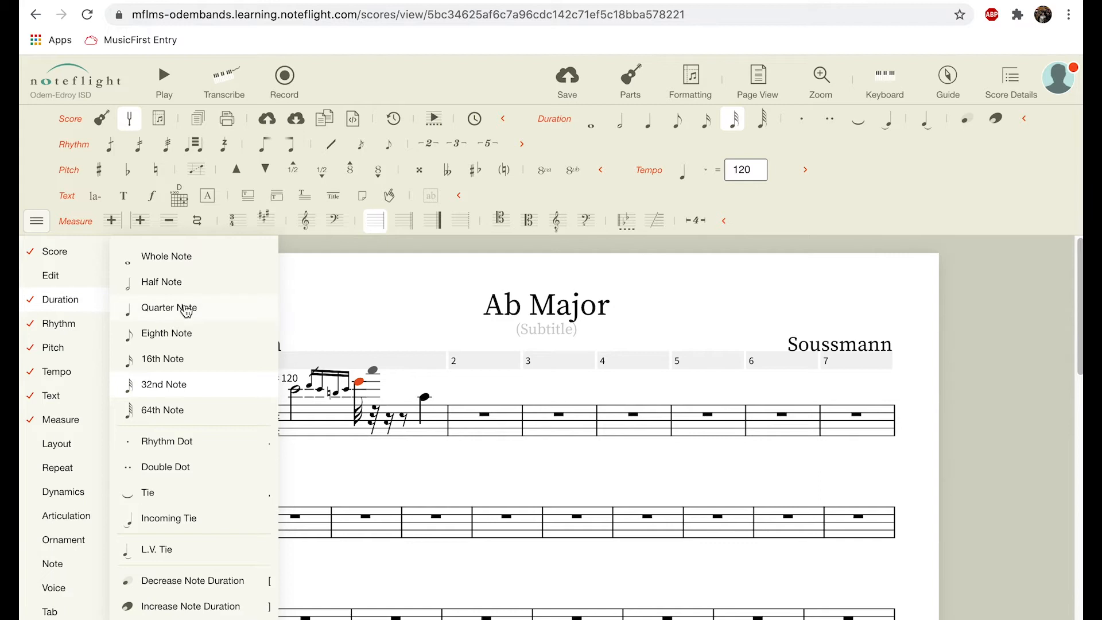
pyautogui.click(250, 307)
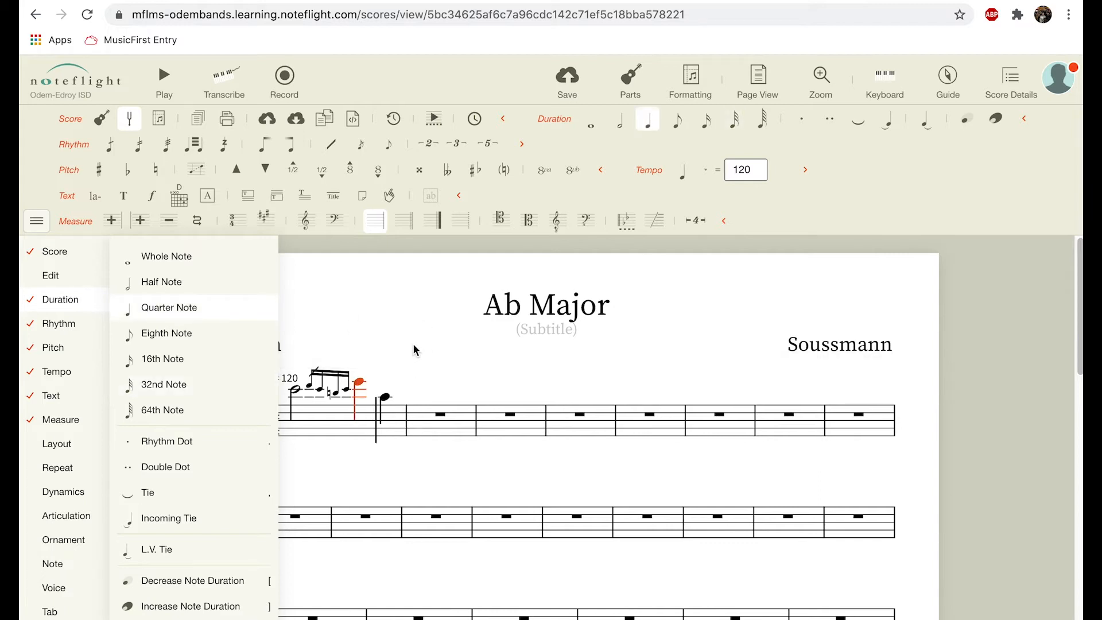
# Play the score from the opening half note, then block the site's microphone access
pyautogui.press('Left')
pyautogui.press('Left')
pyautogui.press('Left')
pyautogui.press('Left')
pyautogui.press('Left')
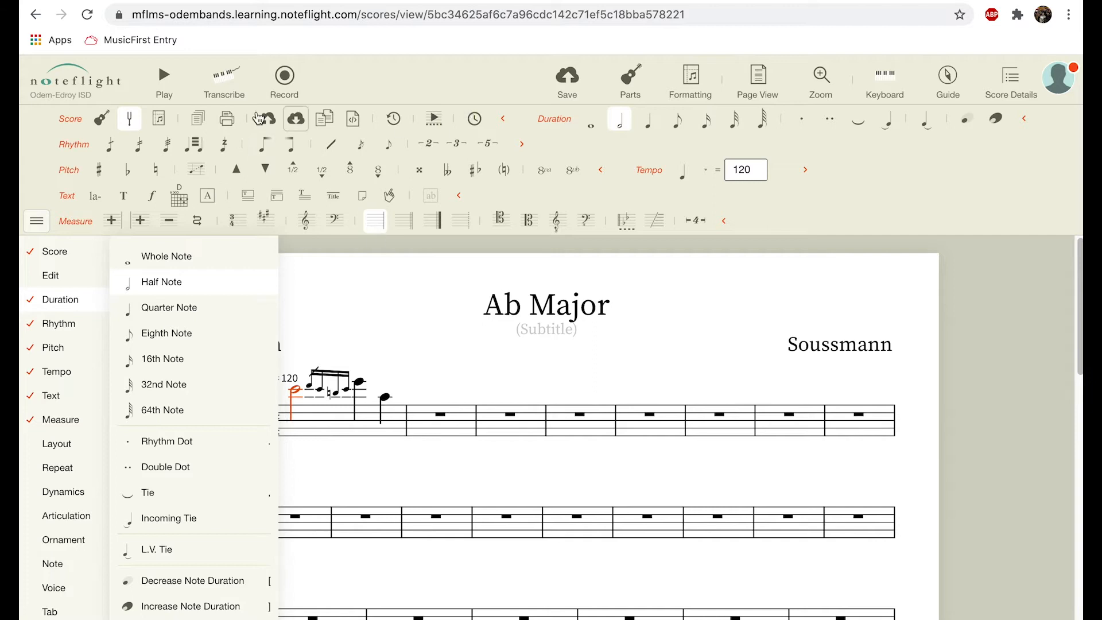
pyautogui.click(164, 86)
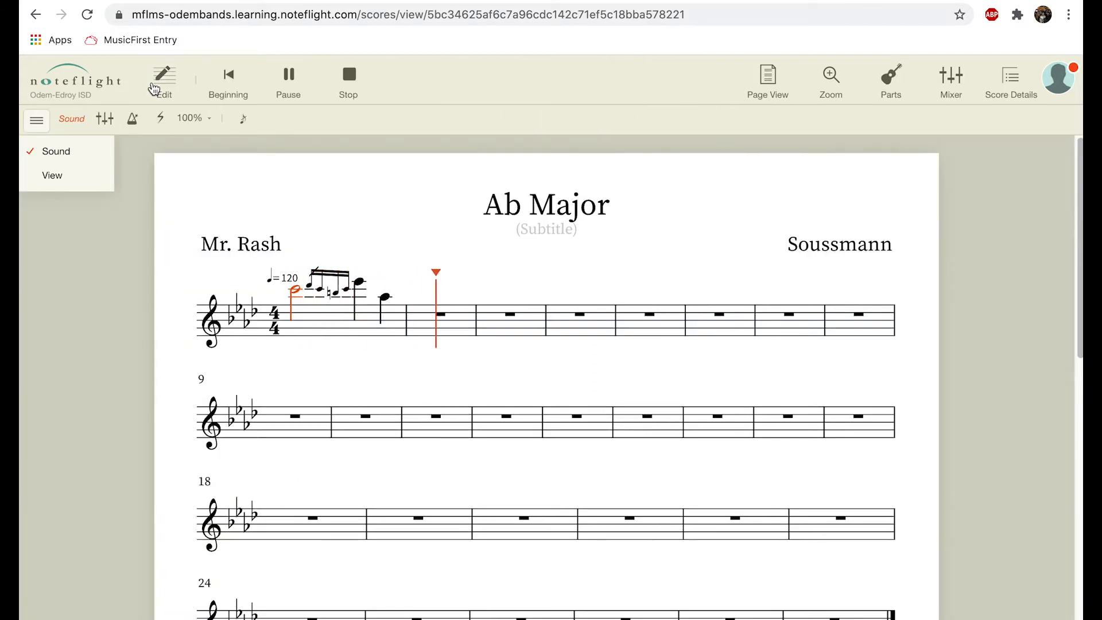
pyautogui.click(293, 71)
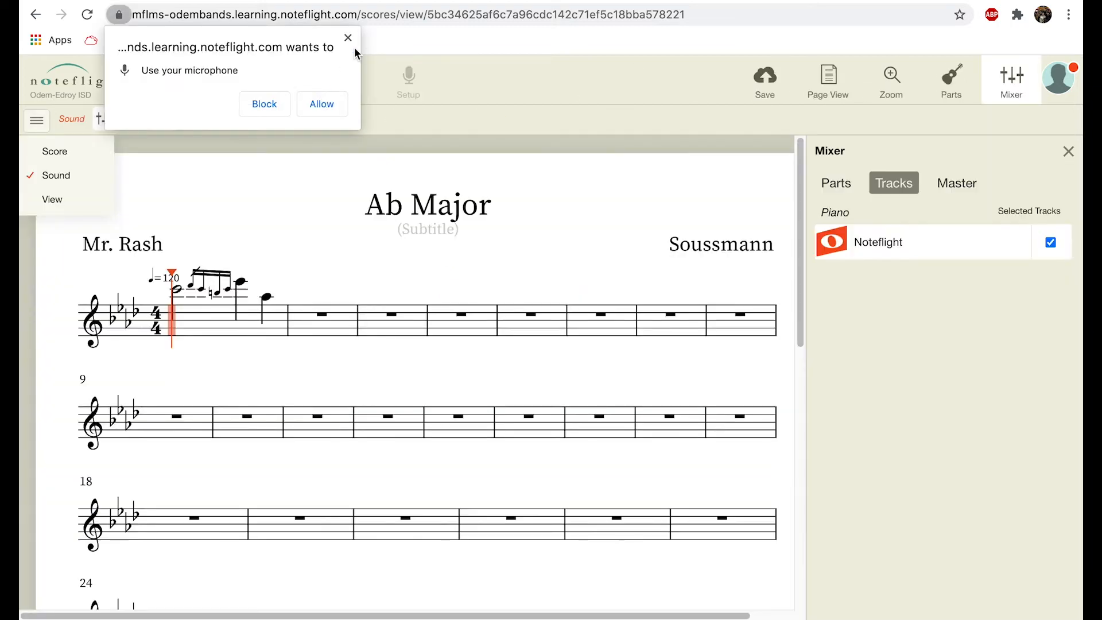
pyautogui.click(262, 104)
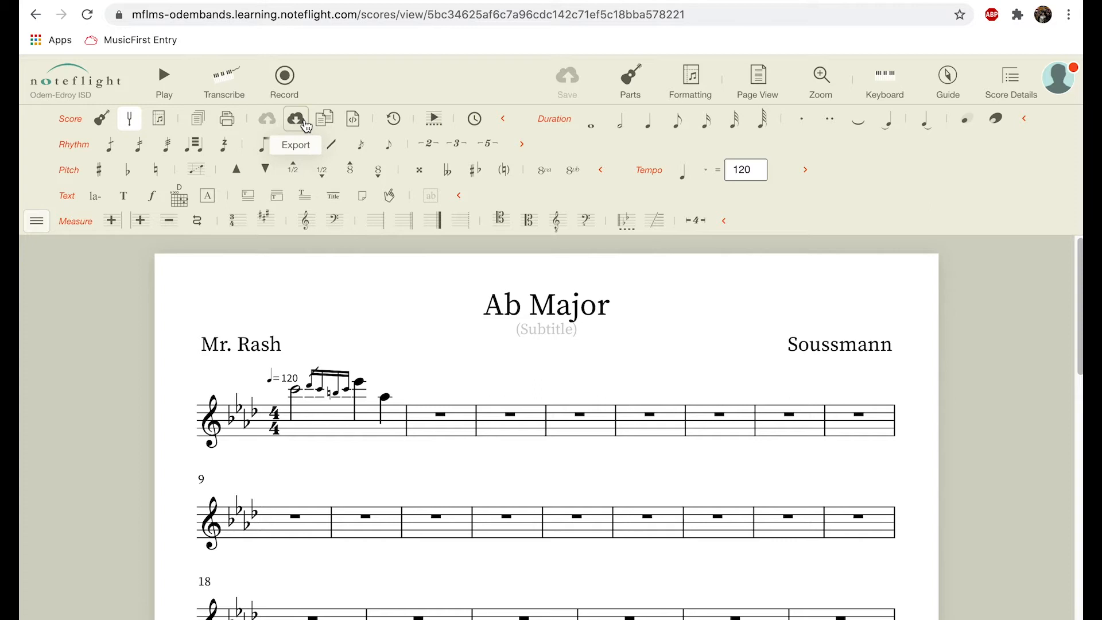
# Export the score as a MusicXML Score file and close the export dialog
pyautogui.click(304, 119)
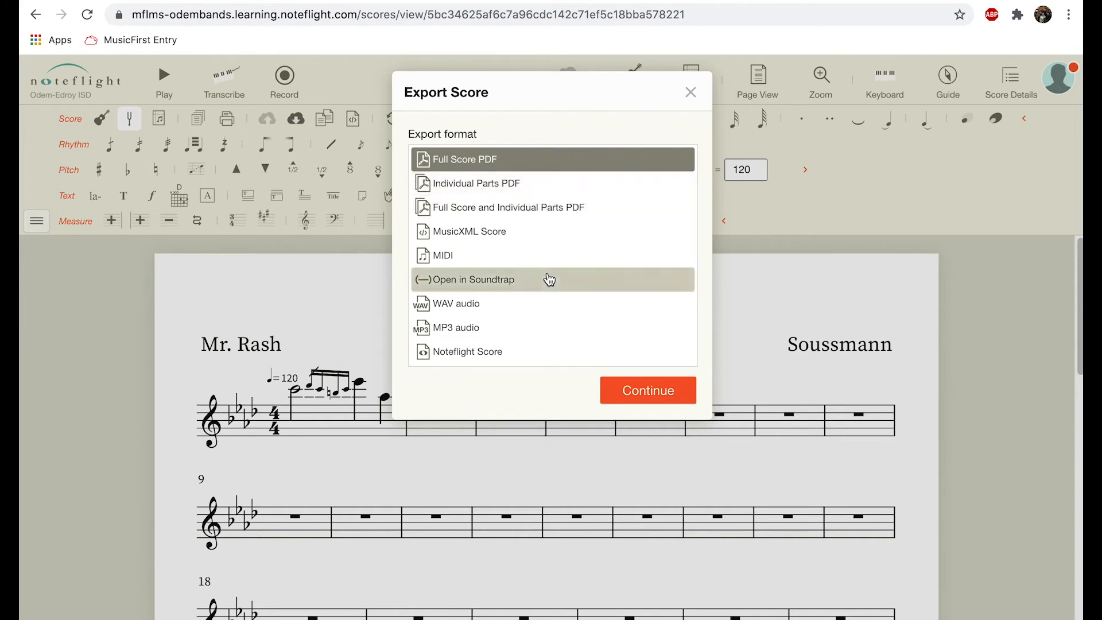
pyautogui.click(558, 237)
pyautogui.click(645, 405)
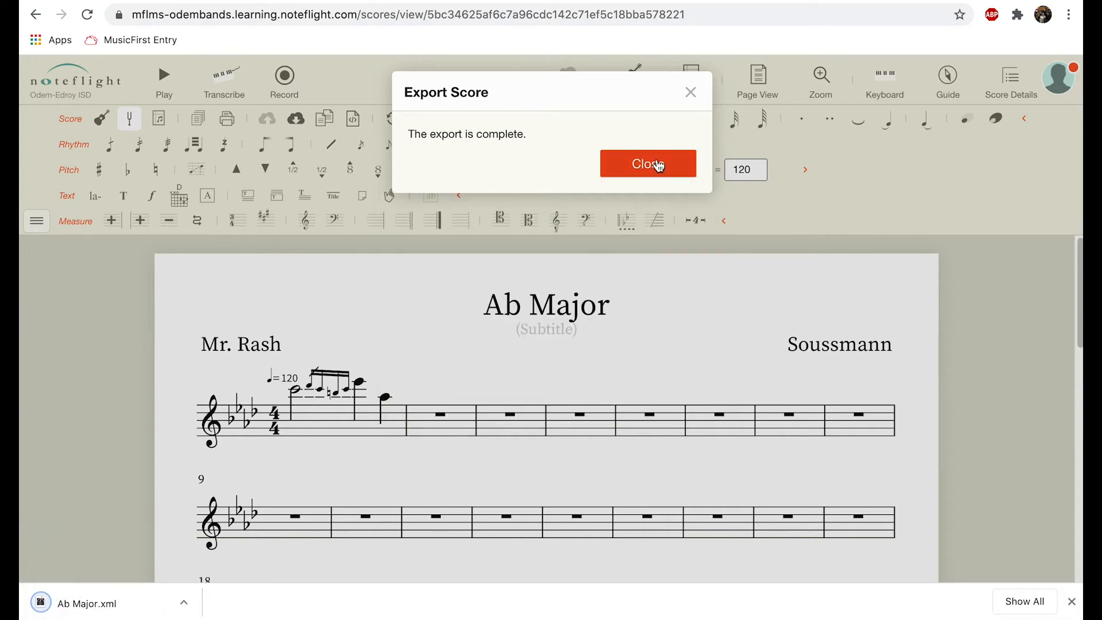
pyautogui.click(658, 165)
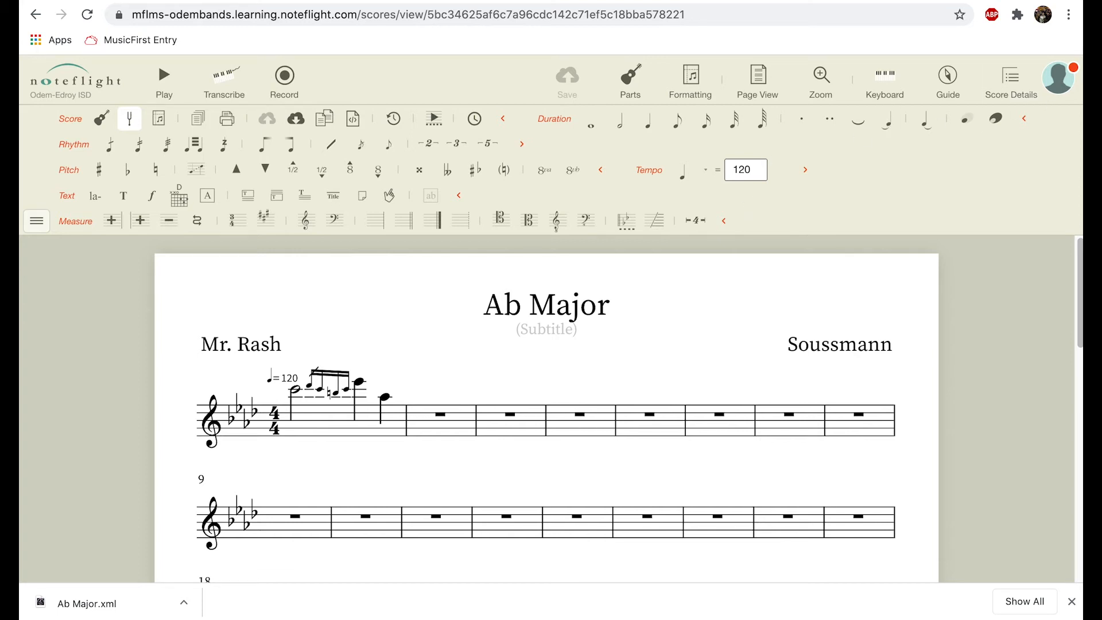
# Set the score tempo to 69 quarter notes per minute and play measure 1 back
pyautogui.click(756, 175)
pyautogui.click(756, 176)
pyautogui.click(756, 176)
pyautogui.click(756, 175)
pyautogui.click(756, 176)
pyautogui.click(756, 176)
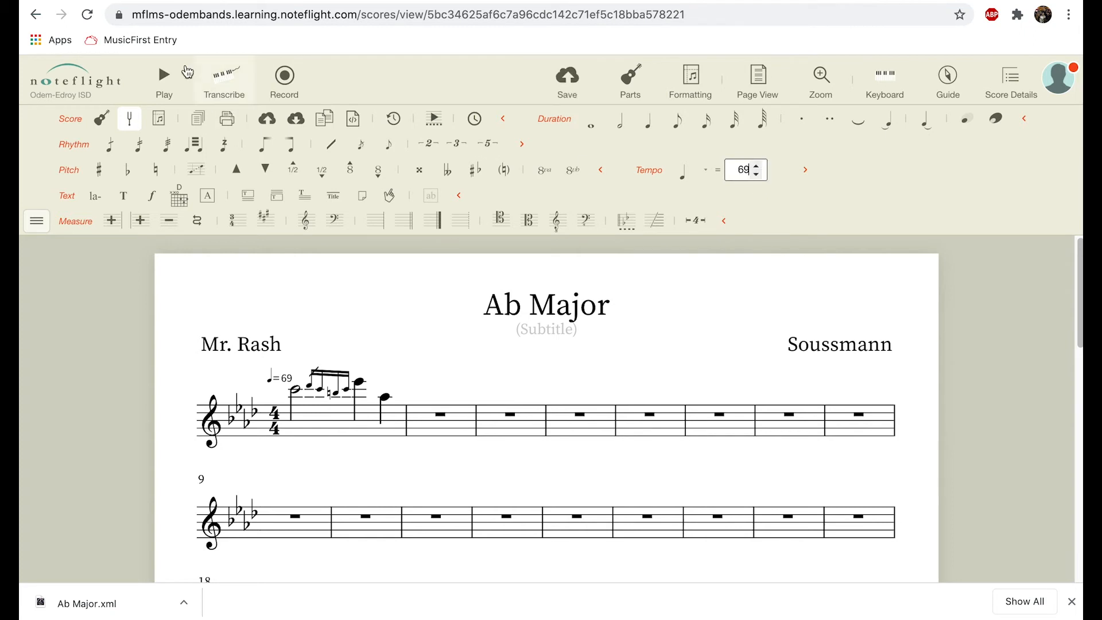
pyautogui.click(159, 80)
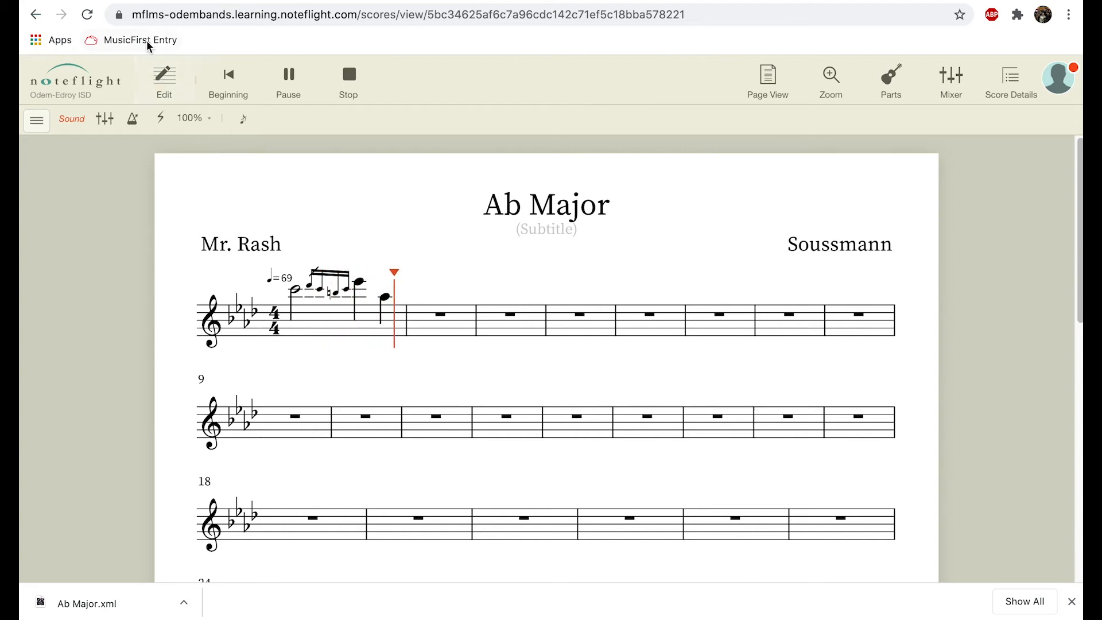
pyautogui.click(333, 80)
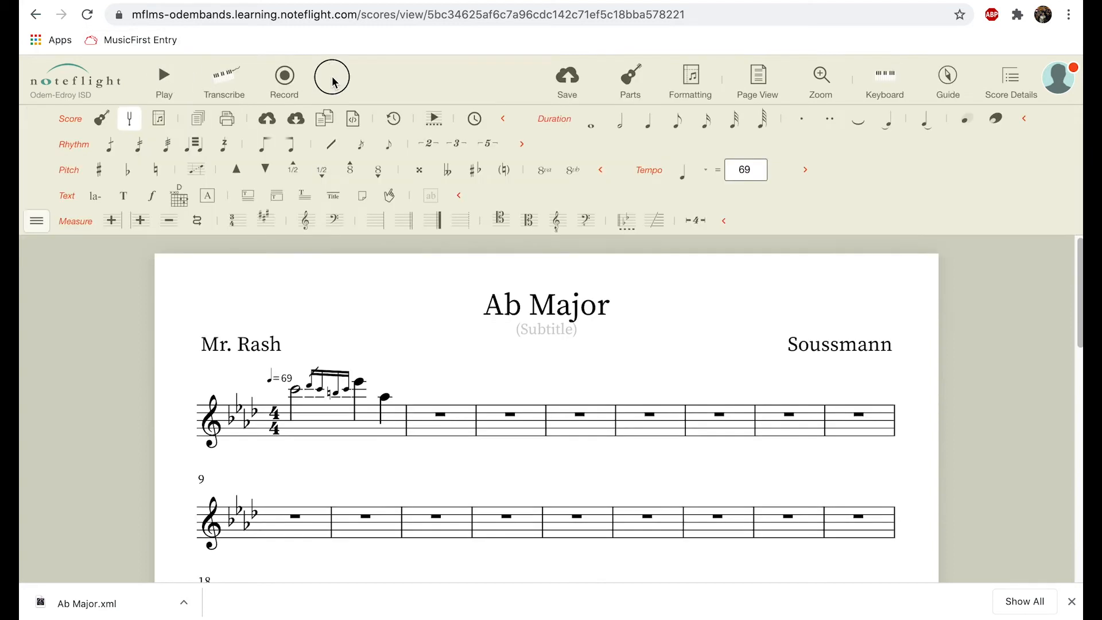
# Switch to the Flute ATSSB All-Region Music Year E PDF and examine the Ab Major étude between its start and stop markers
pyautogui.click(127, 119)
pyautogui.moveTo(1082, 115); pyautogui.dragTo(213, 71)
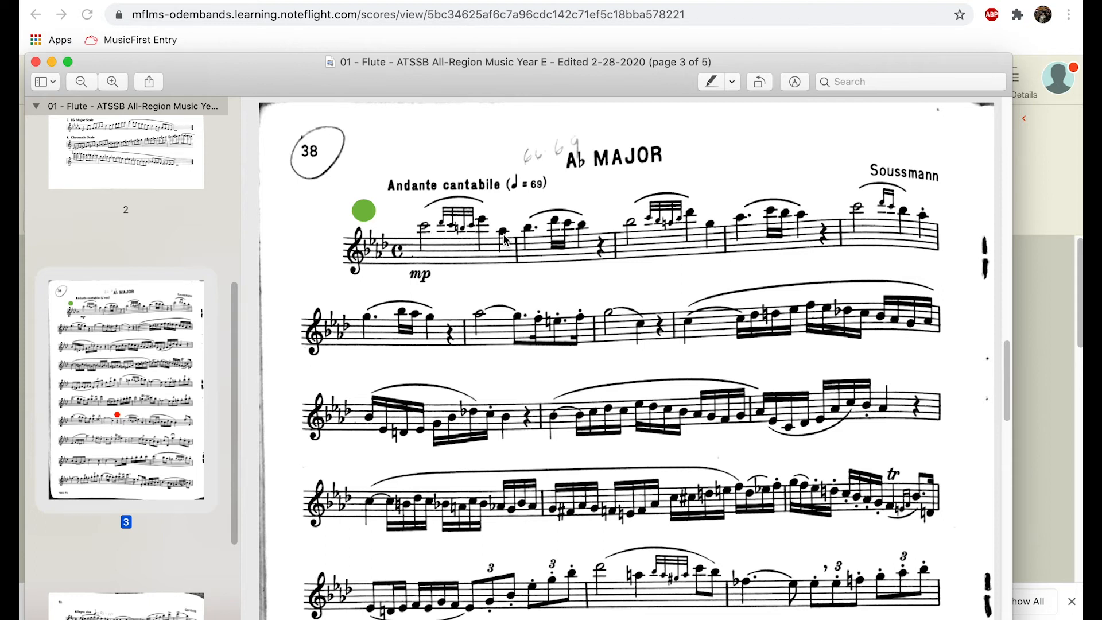
pyautogui.scroll(-5, 502, 236)
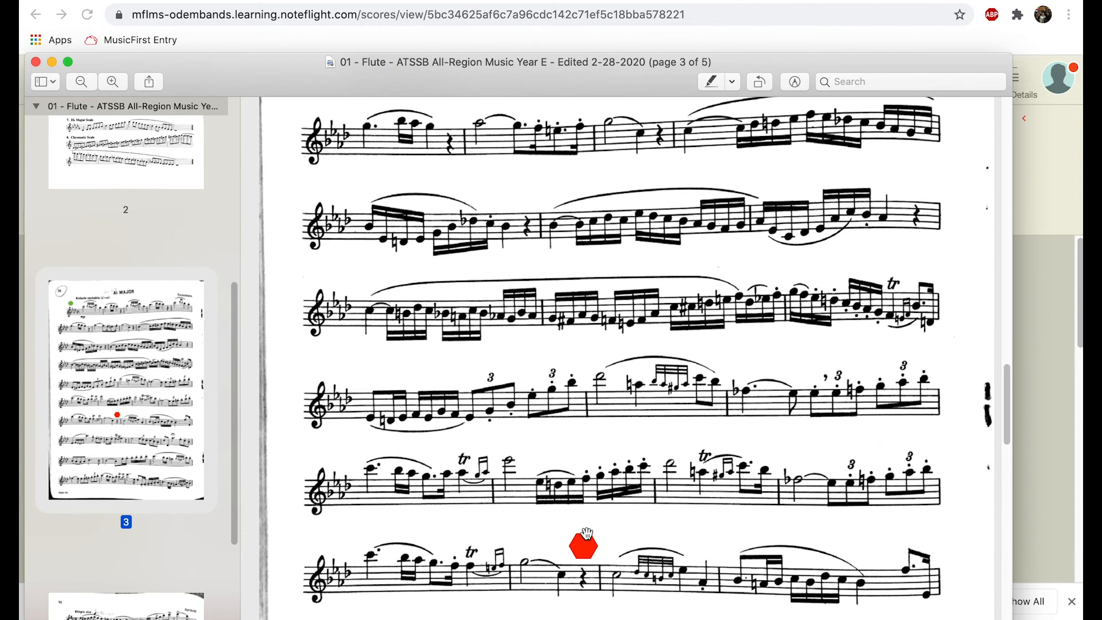
pyautogui.scroll(3, 656, 447)
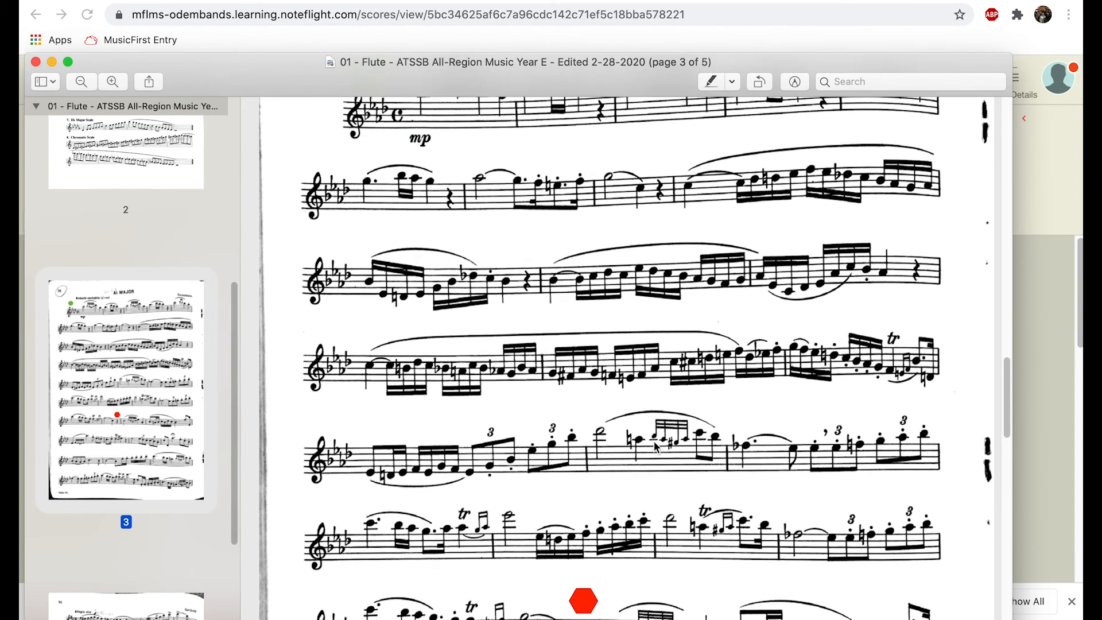
pyautogui.scroll(1, 656, 446)
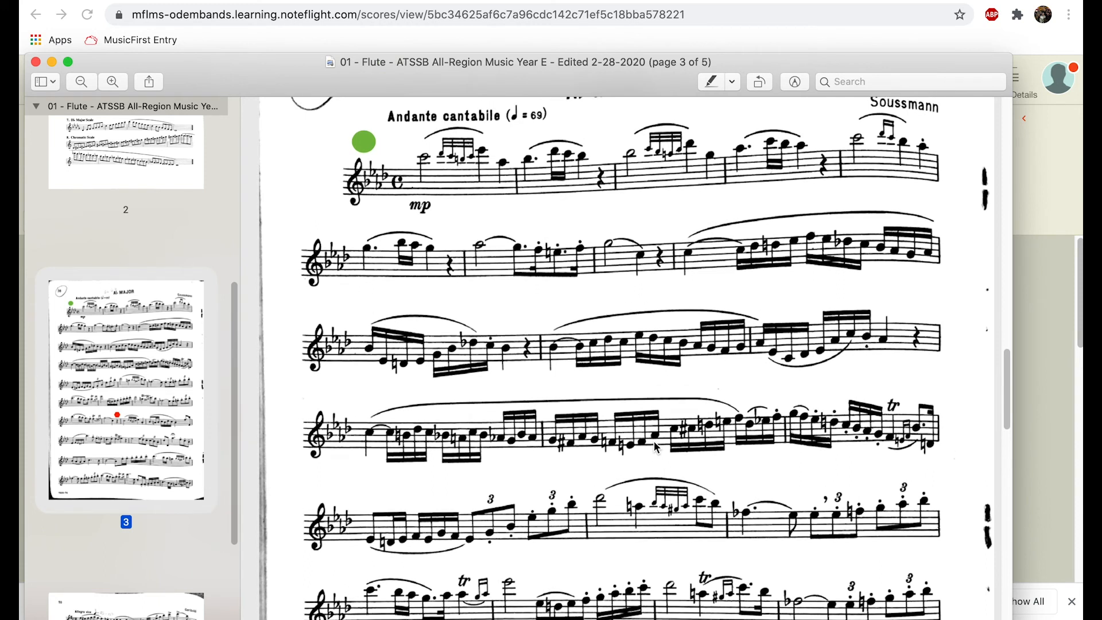
# Read the Year E playing instructions, tempos and known errata on the PDF's first page
pyautogui.scroll(15, 656, 447)
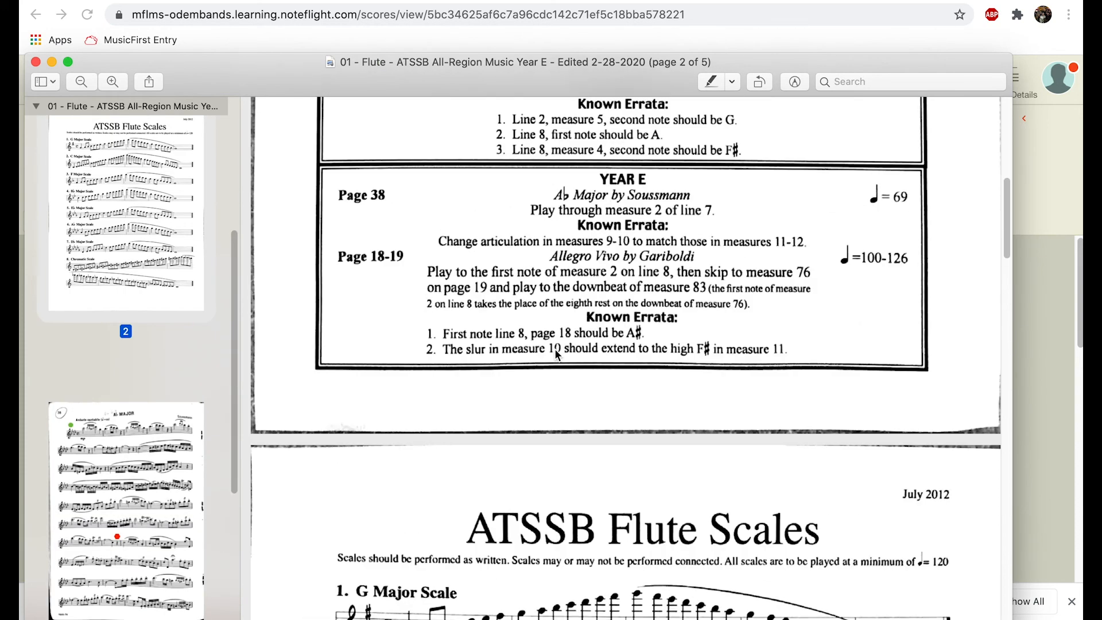
pyautogui.scroll(5, 554, 349)
pyautogui.scroll(-3, 554, 349)
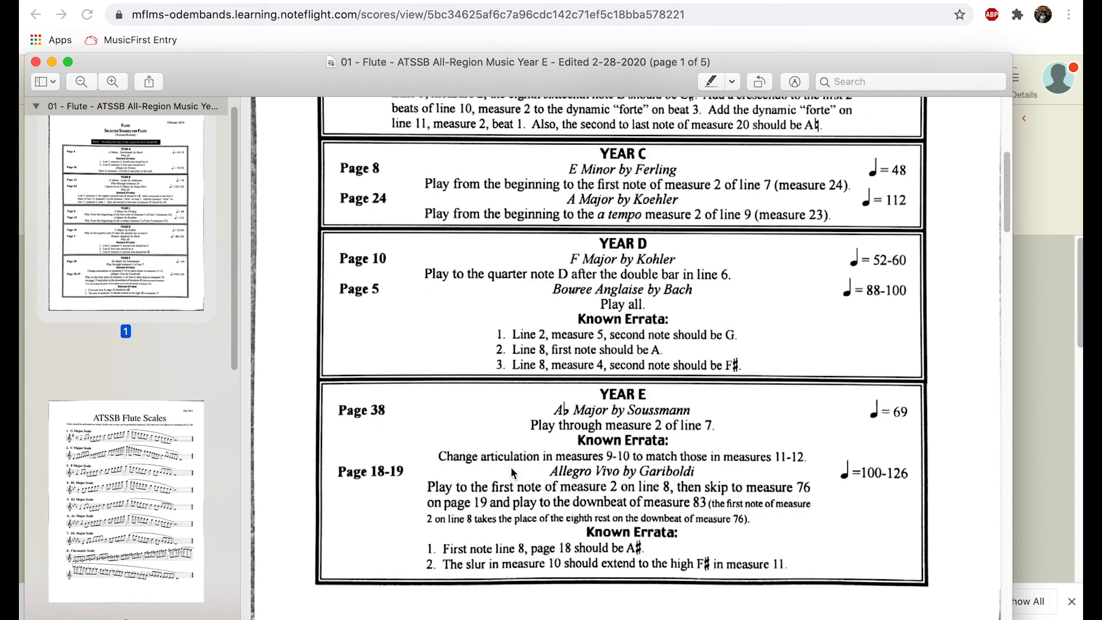
pyautogui.scroll(-4, 510, 466)
pyautogui.scroll(-10, 506, 473)
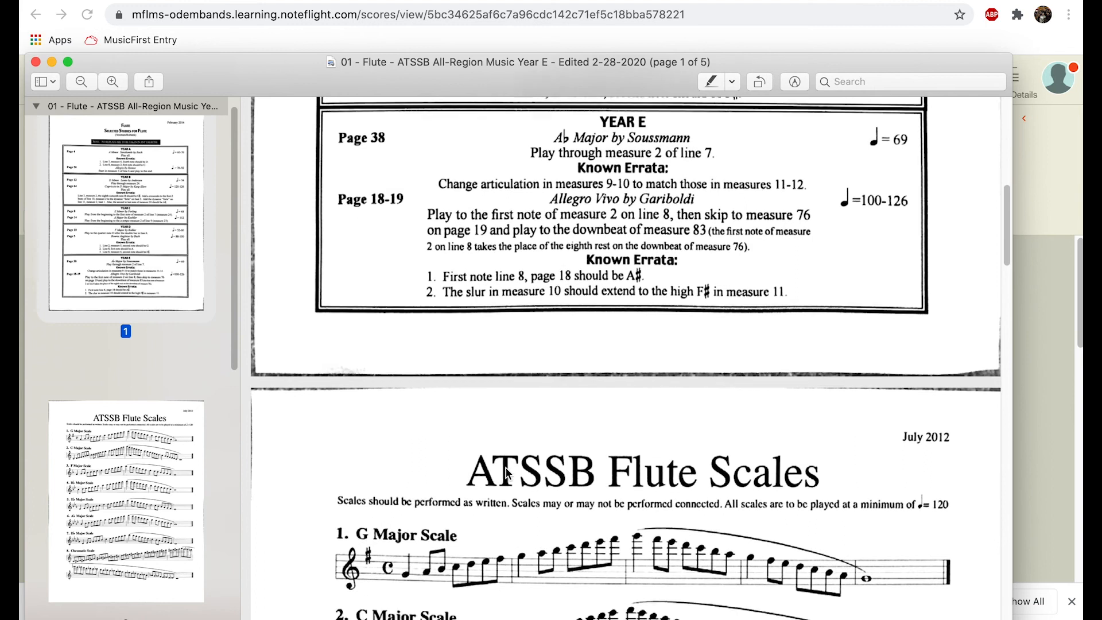
# Review the Ab Major étude down to the red stop marker, then move the PDF aside and return to the Noteflight score
pyautogui.scroll(-8, 506, 473)
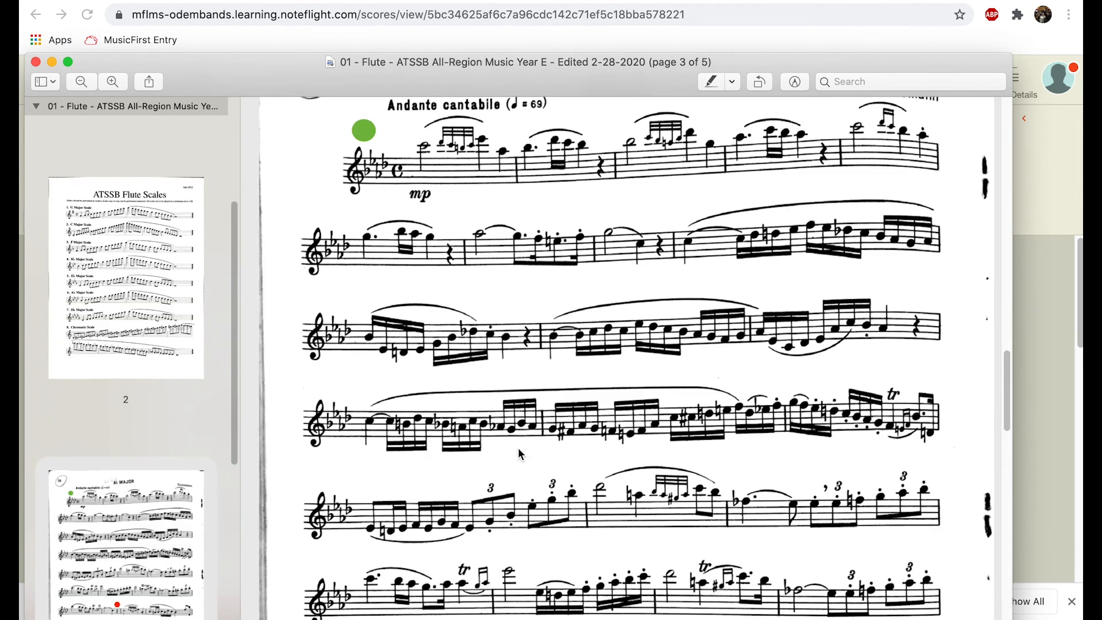
pyautogui.scroll(-1, 402, 287)
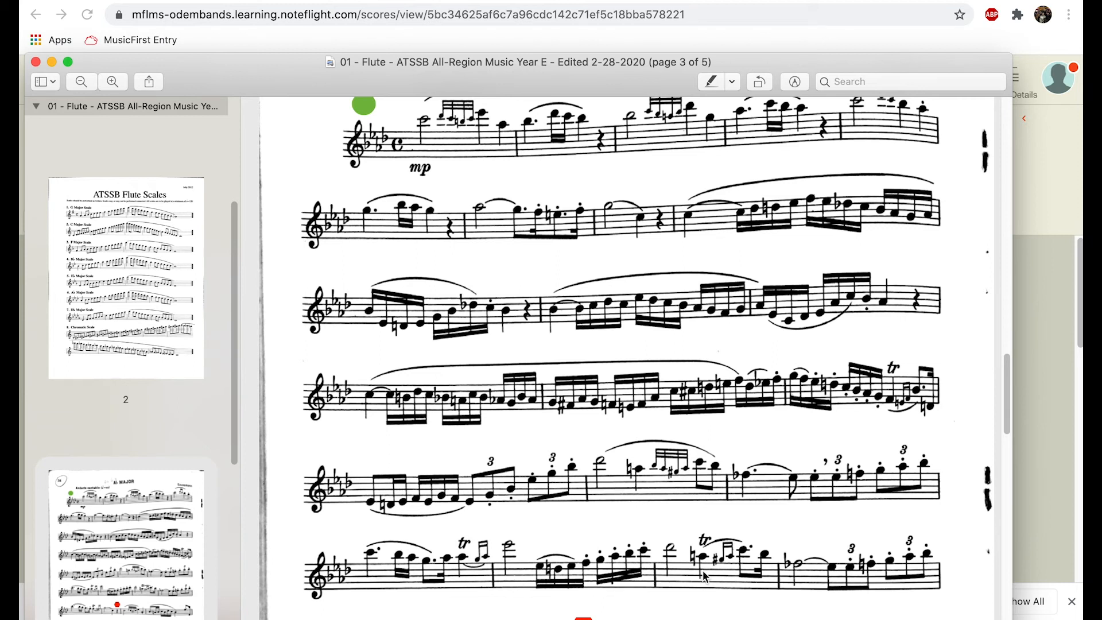
pyautogui.scroll(-3, 828, 553)
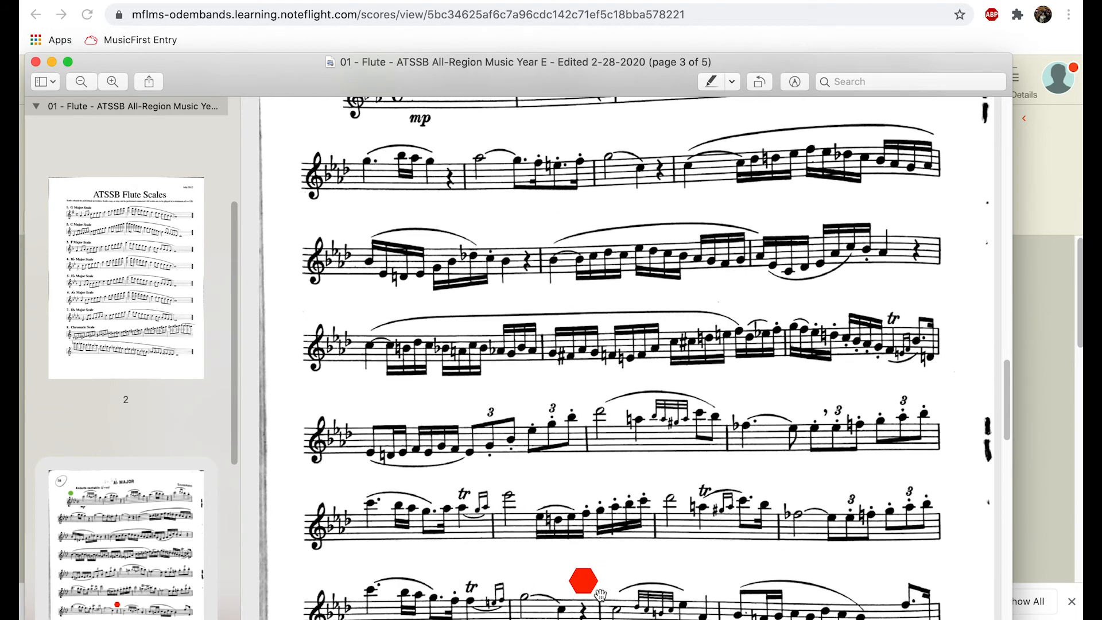
pyautogui.scroll(10, 477, 428)
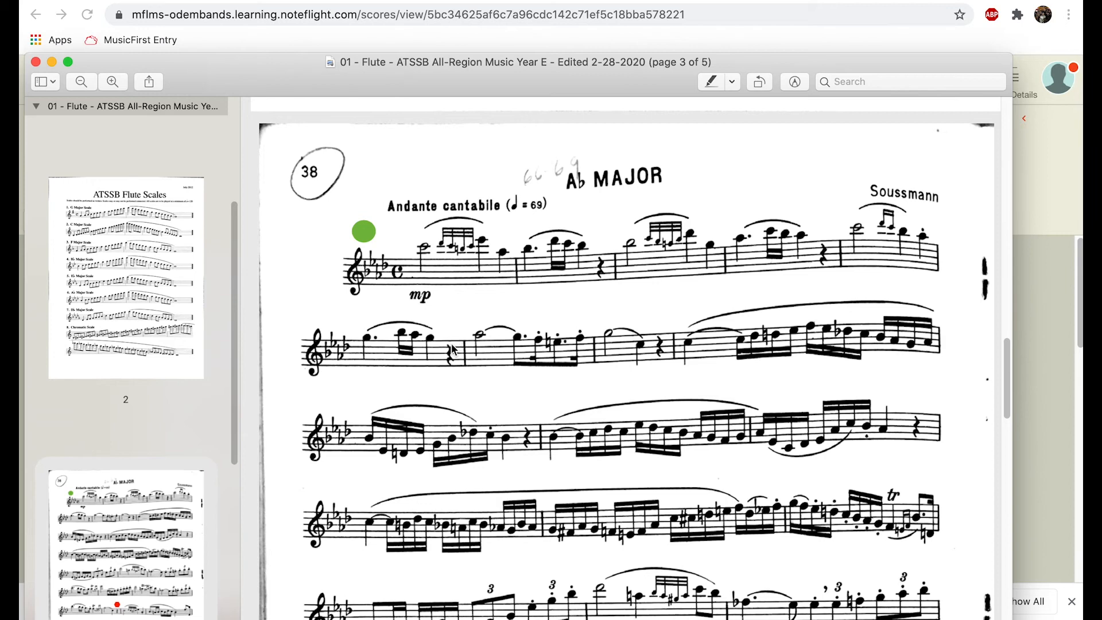
pyautogui.moveTo(288, 71); pyautogui.dragTo(193, 55)
pyautogui.moveTo(189, 58); pyautogui.dragTo(1101, 57)
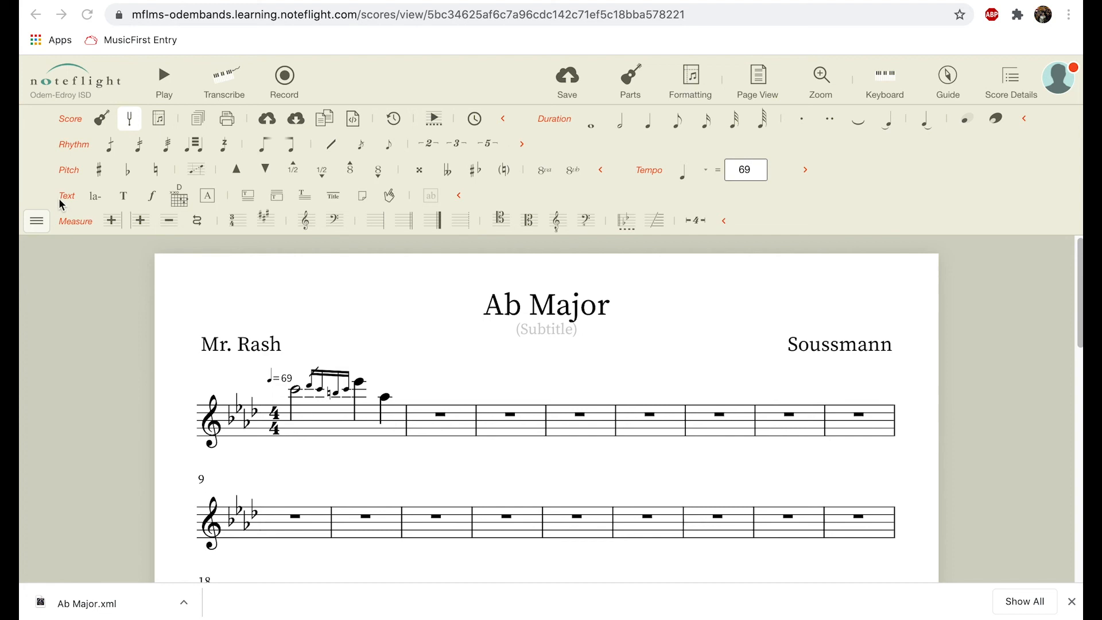
# Review the available score, duration, rhythm and pitch commands, including note values, beams, grace notes, tuplets, transposition and accidentals
pyautogui.click(36, 224)
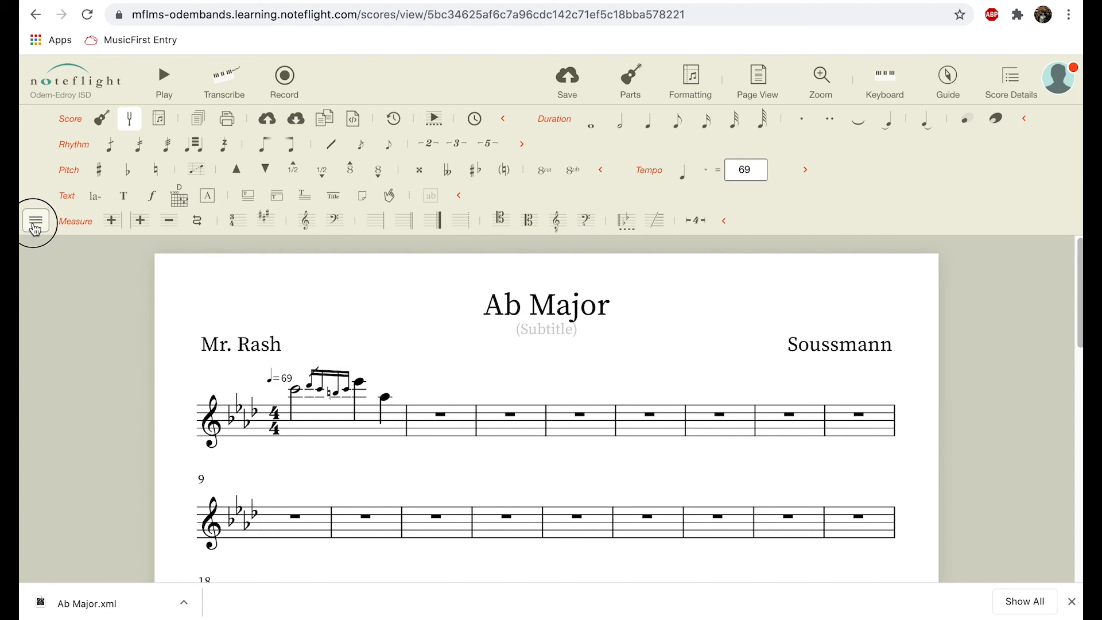
pyautogui.moveTo(82, 260)
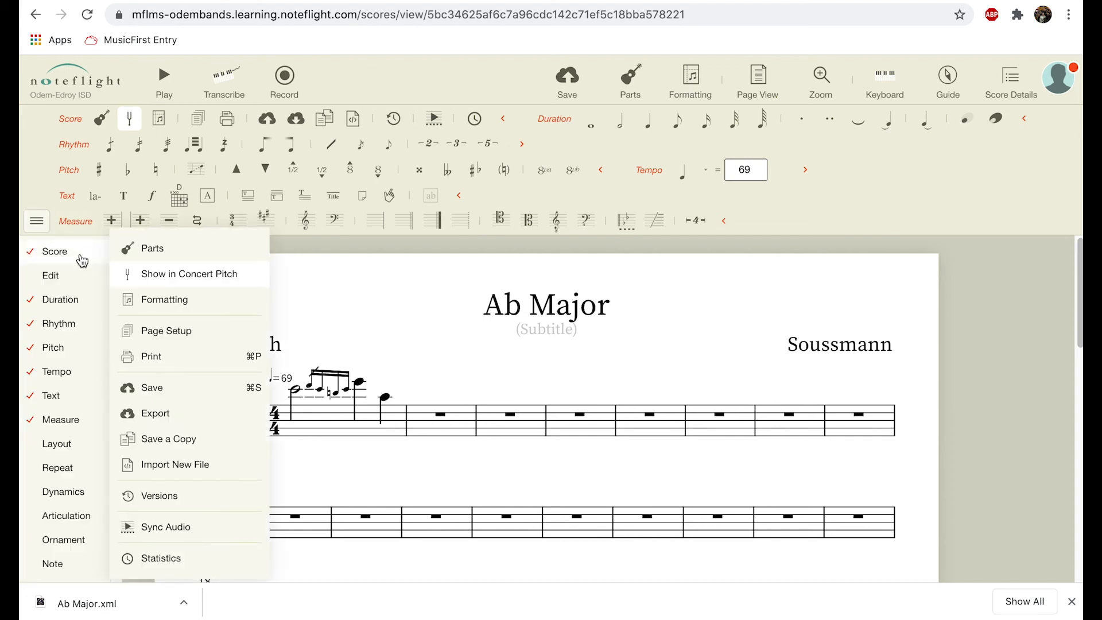
pyautogui.moveTo(82, 304)
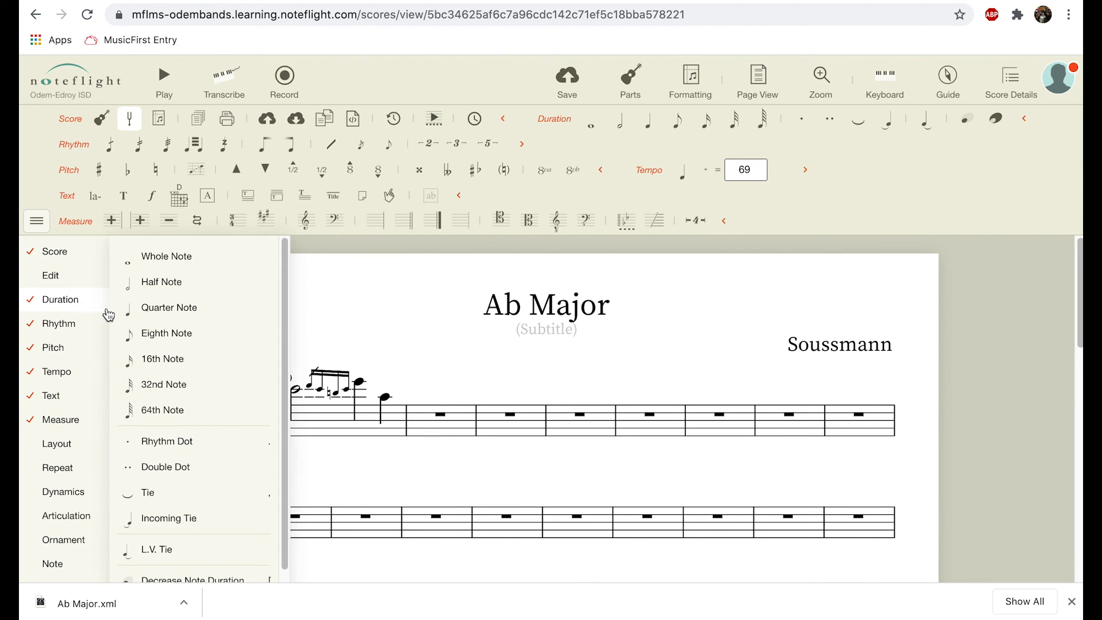
pyautogui.scroll(-1, 171, 344)
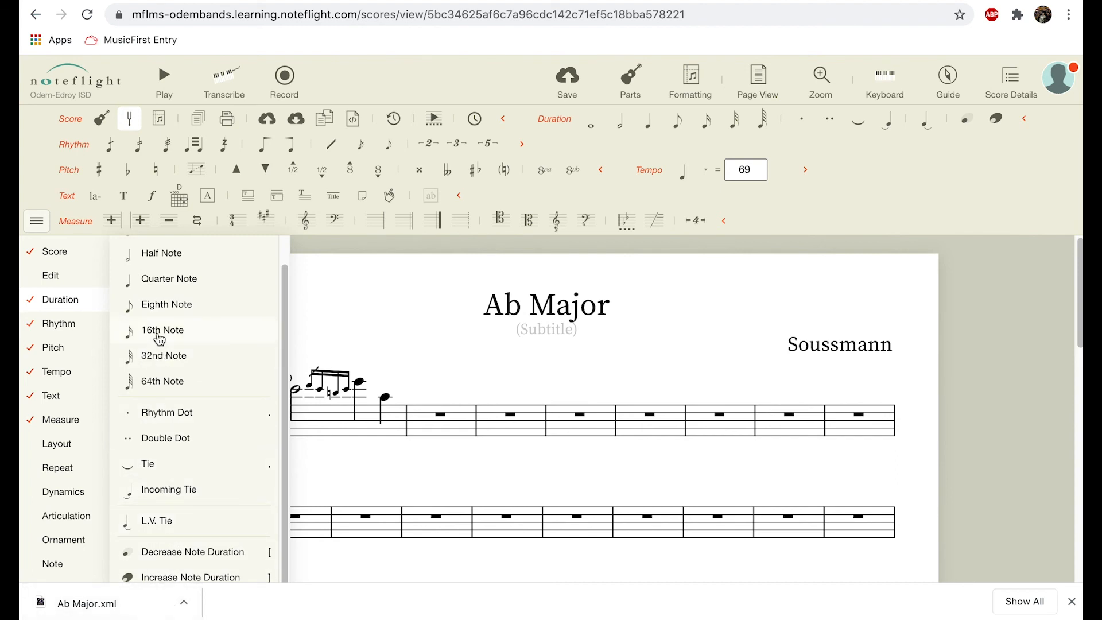
pyautogui.moveTo(93, 325)
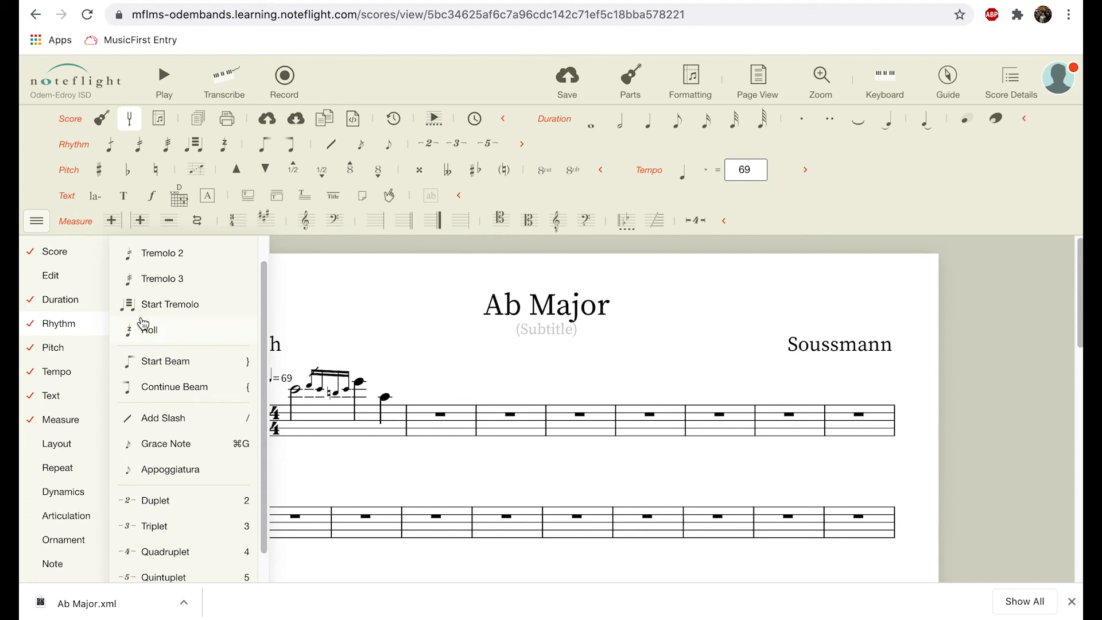
pyautogui.scroll(-1, 167, 322)
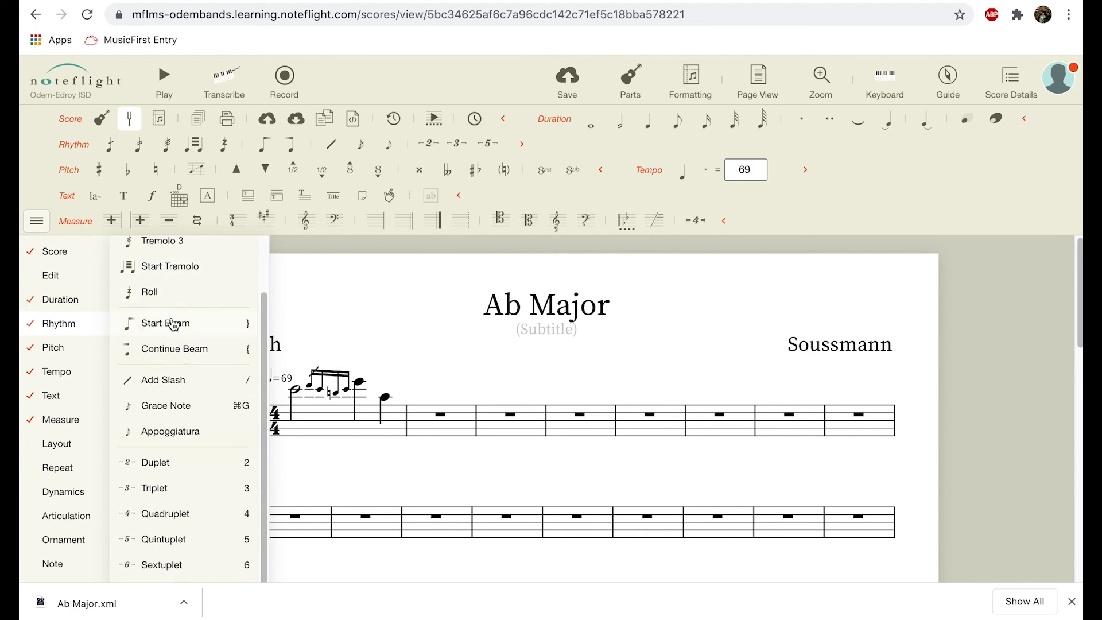
pyautogui.scroll(-1, 172, 367)
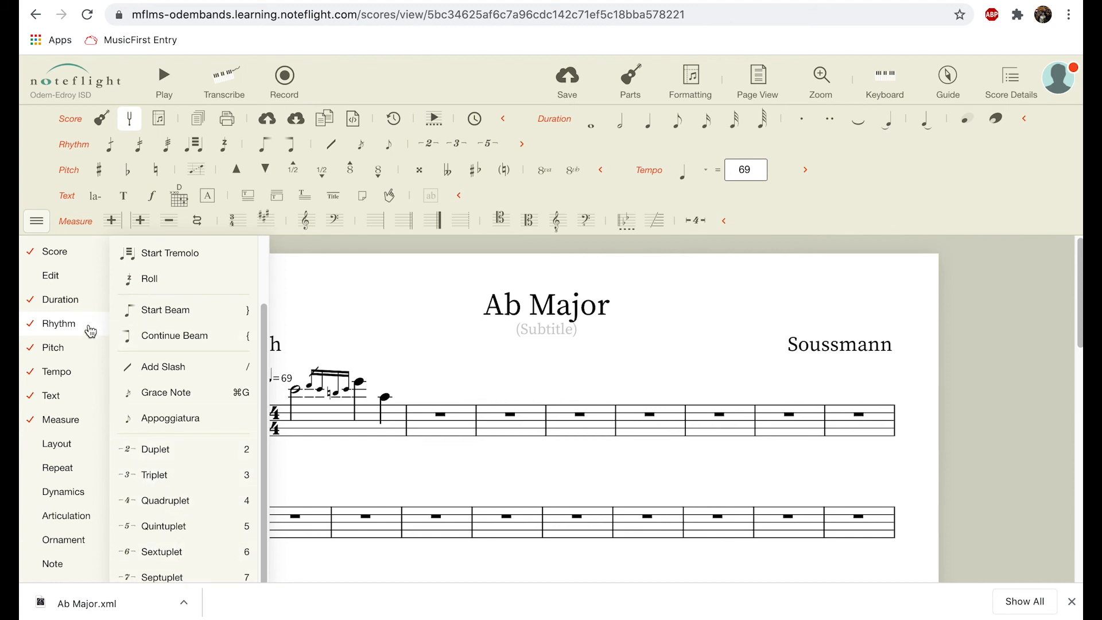
pyautogui.moveTo(85, 348)
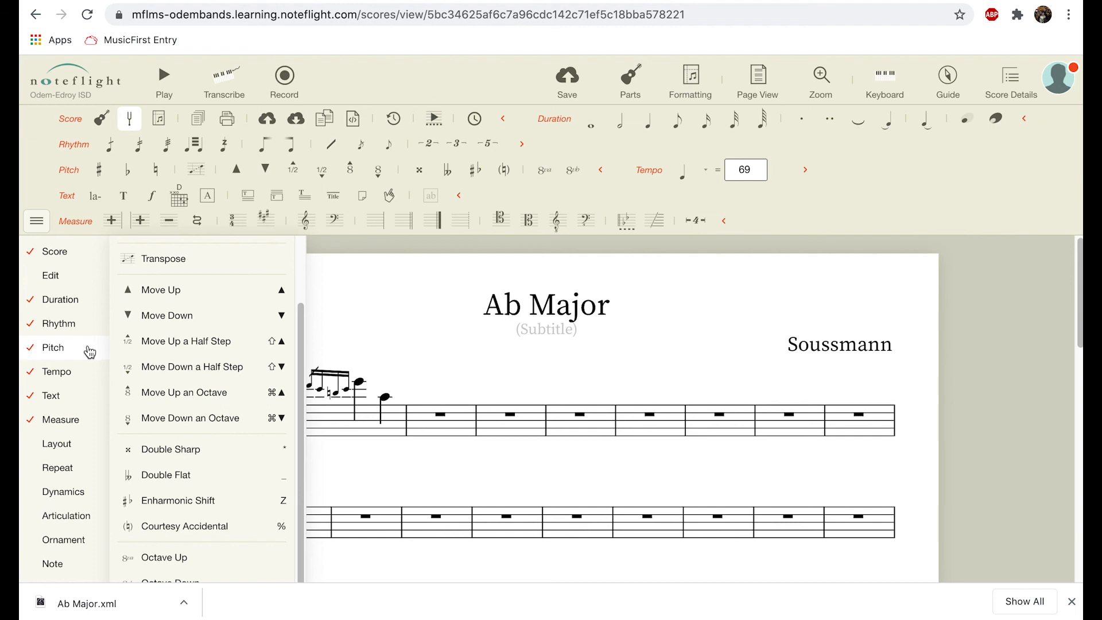
pyautogui.scroll(-1, 174, 385)
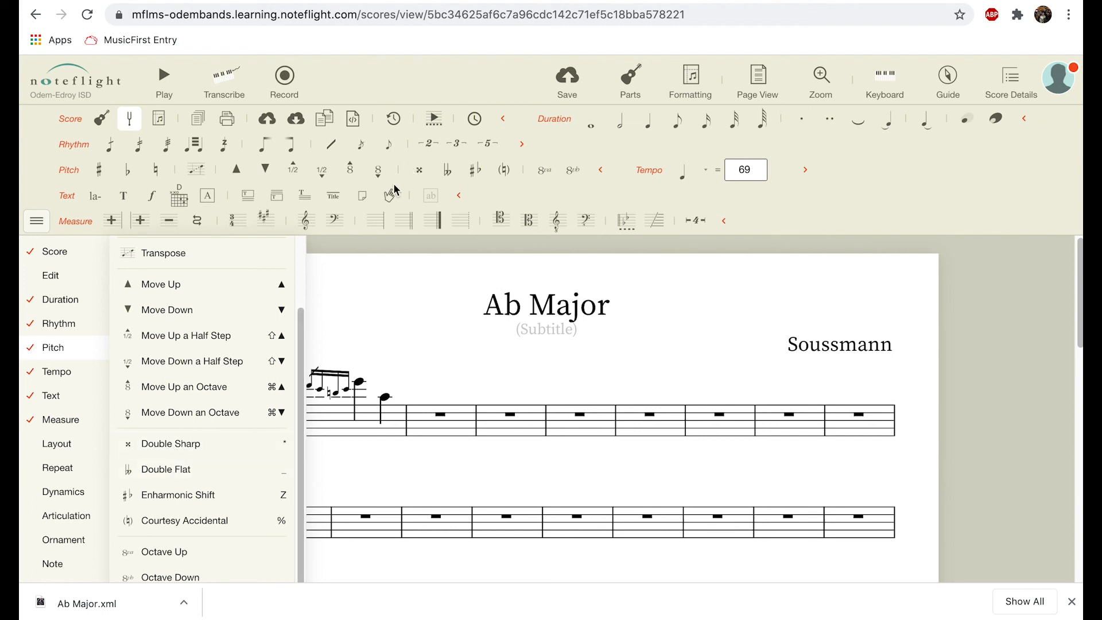
# Review the available text, measure, repeat, articulation and ornament commands, including lyrics, clefs, barlines, slurs and accents
pyautogui.moveTo(78, 382)
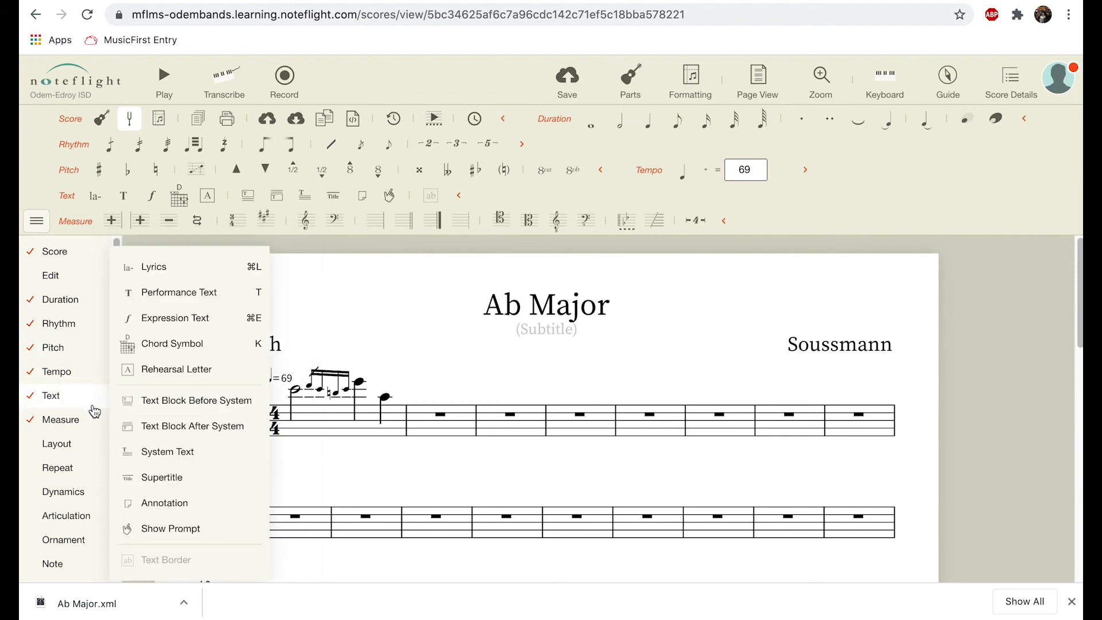
pyautogui.moveTo(94, 418)
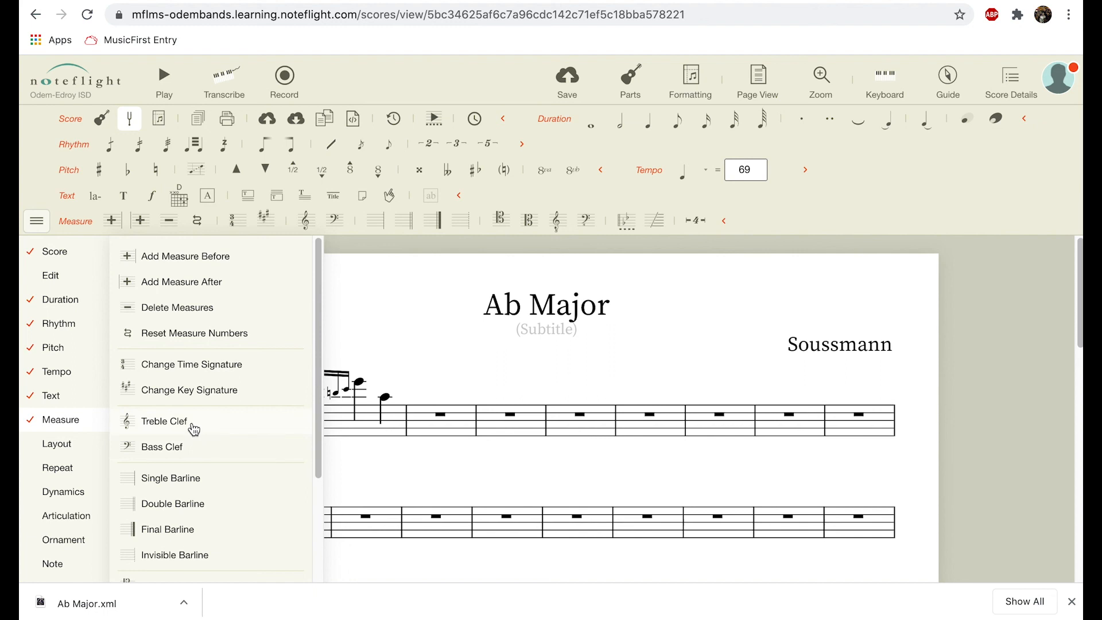
pyautogui.scroll(-1, 194, 429)
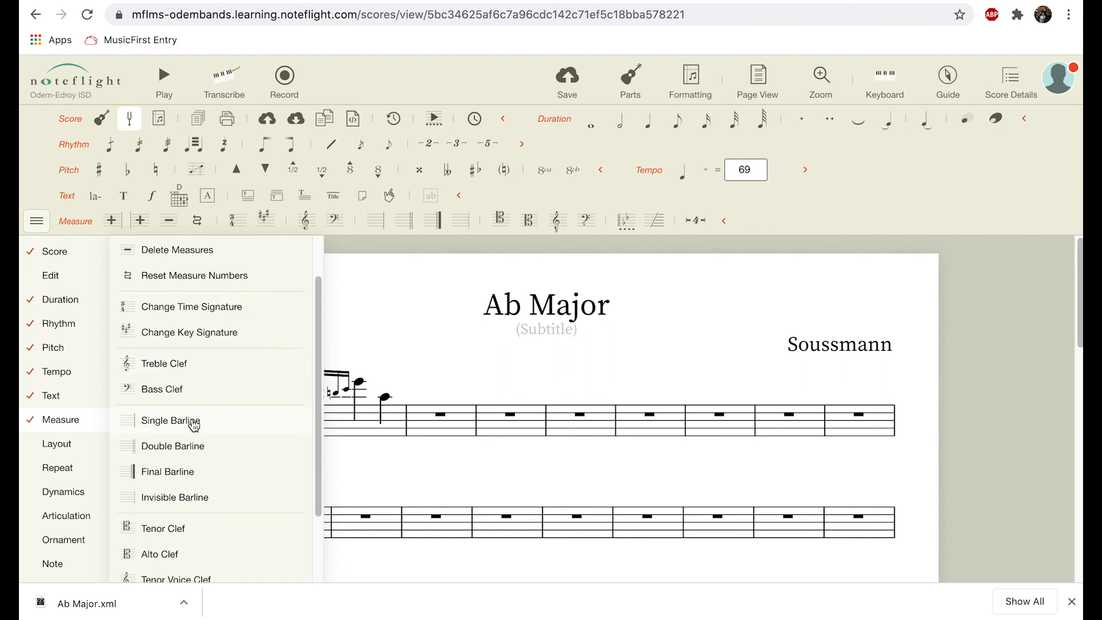
pyautogui.scroll(-2, 194, 425)
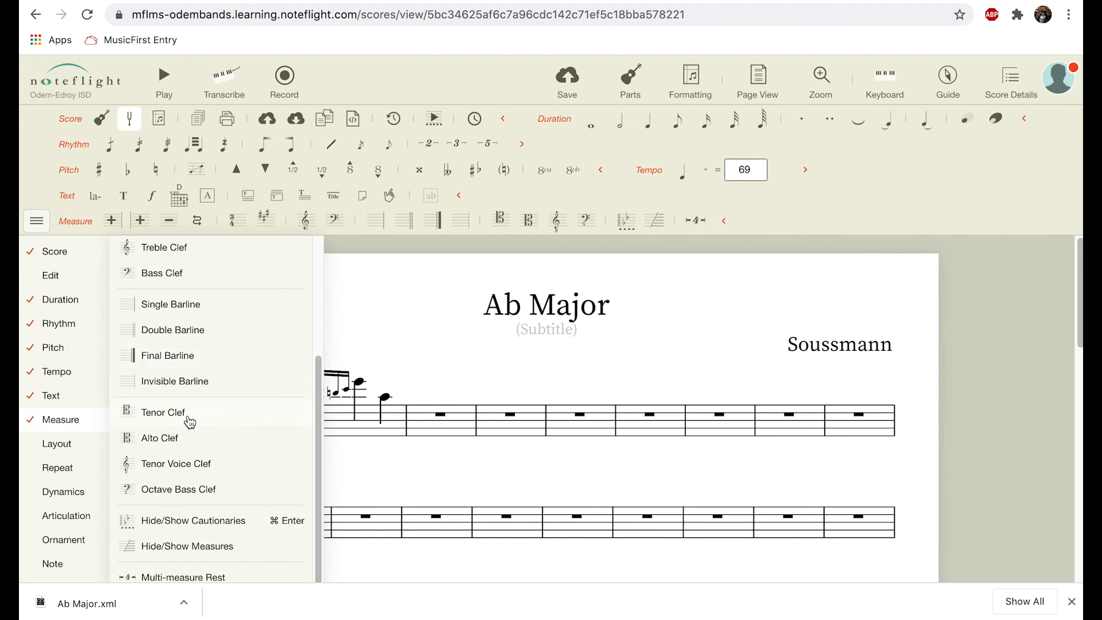
pyautogui.moveTo(88, 475)
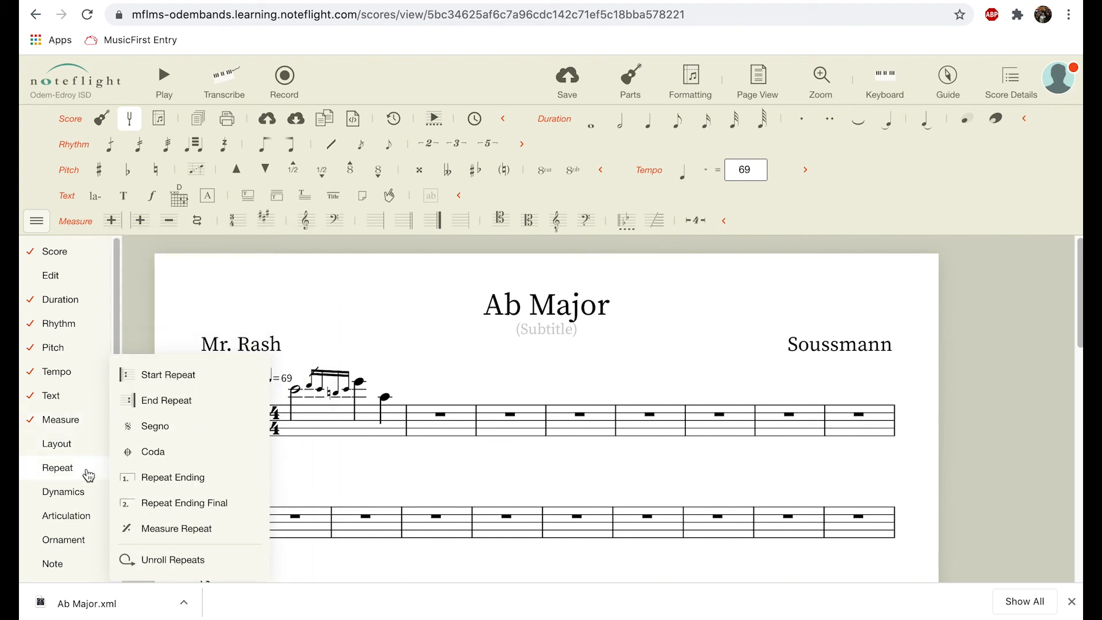
pyautogui.moveTo(85, 522)
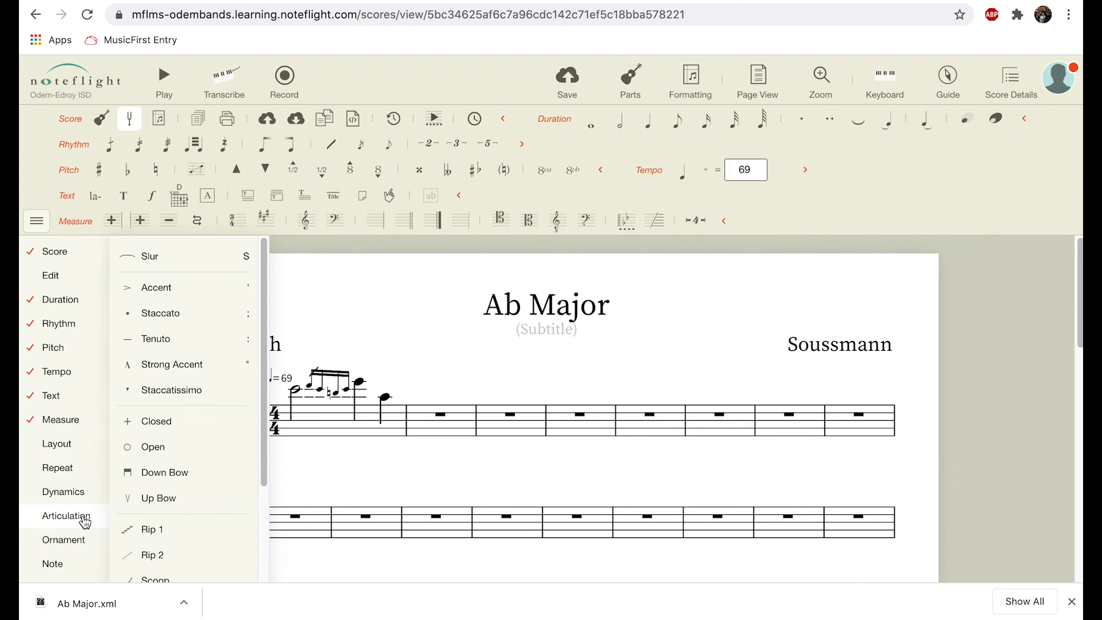
pyautogui.moveTo(79, 551)
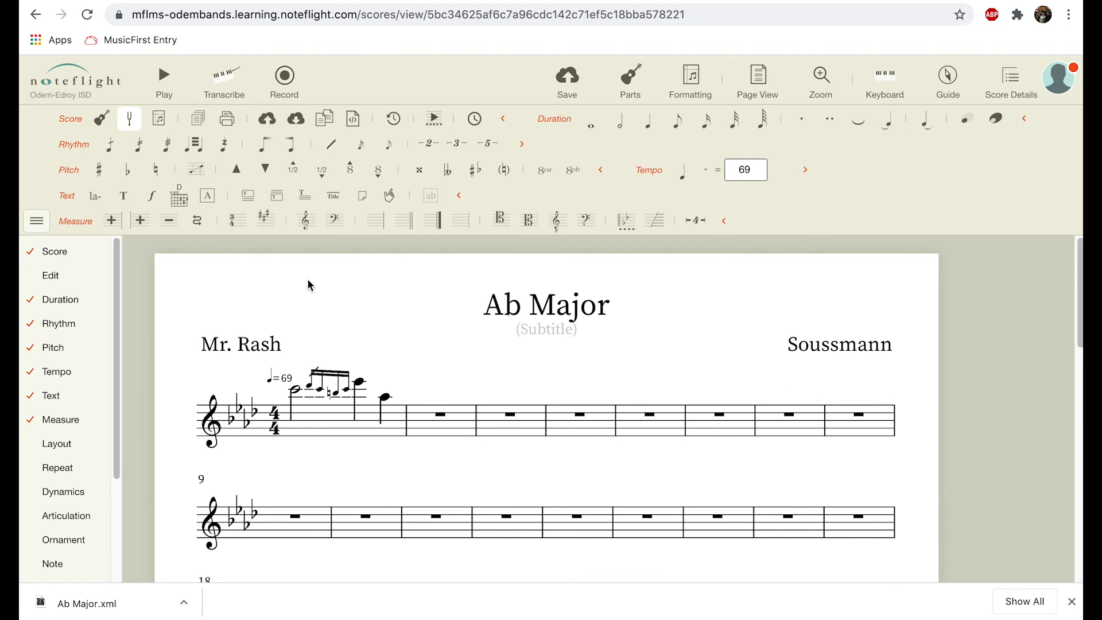
pyautogui.scroll(-1, 309, 286)
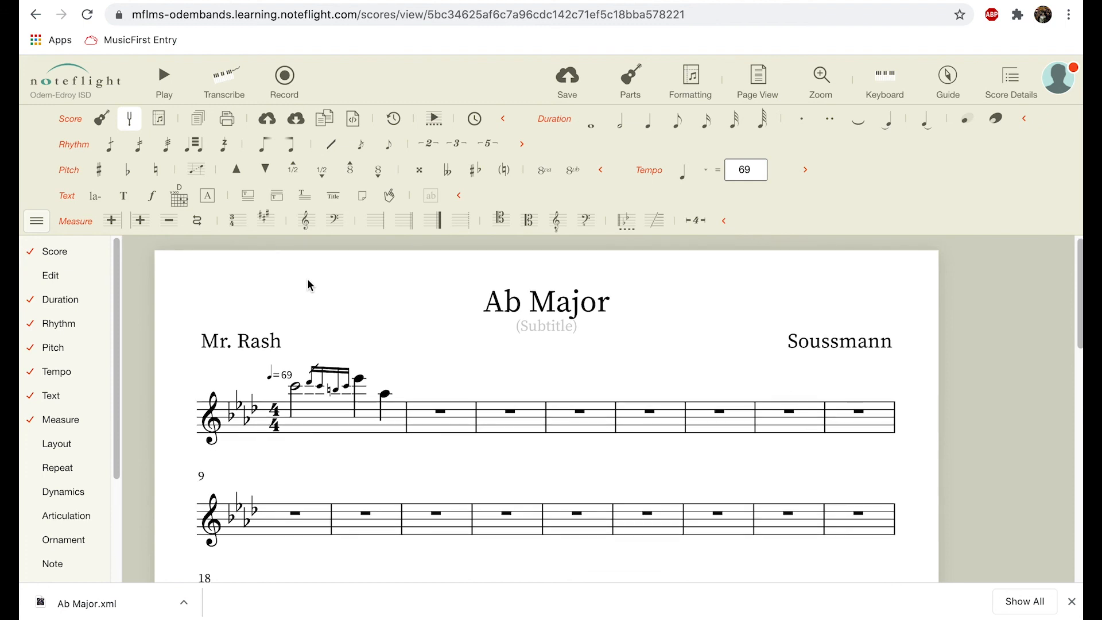